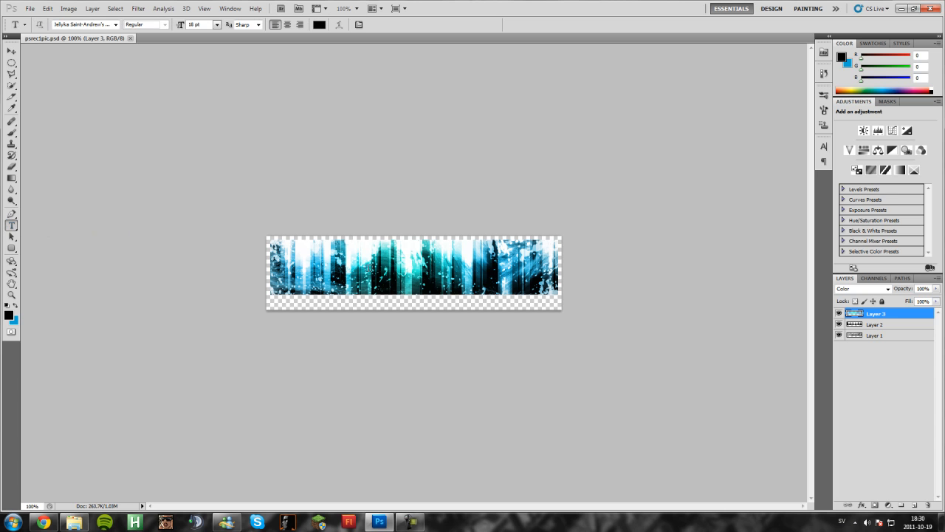
Set the Type tool's font to Agency FB.
click(116, 25)
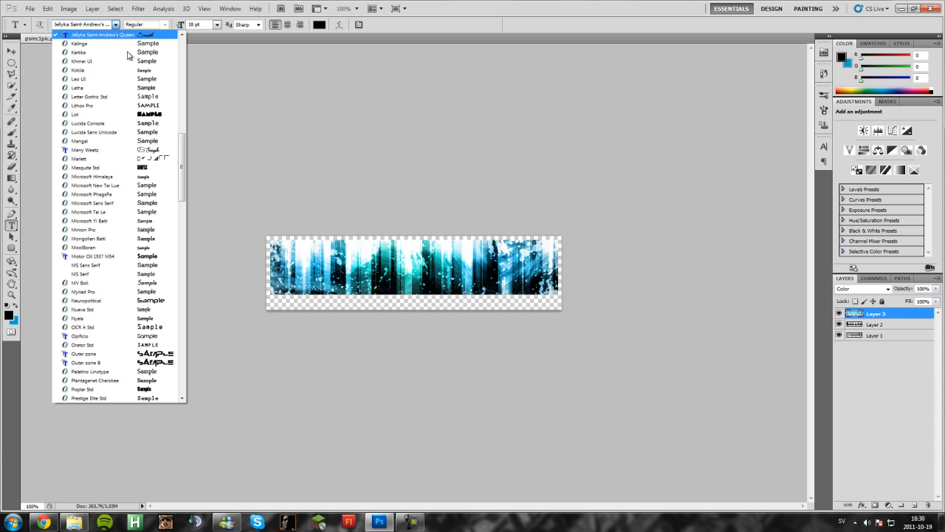
scroll(107, 162, up, 10)
scroll(107, 163, up, 5)
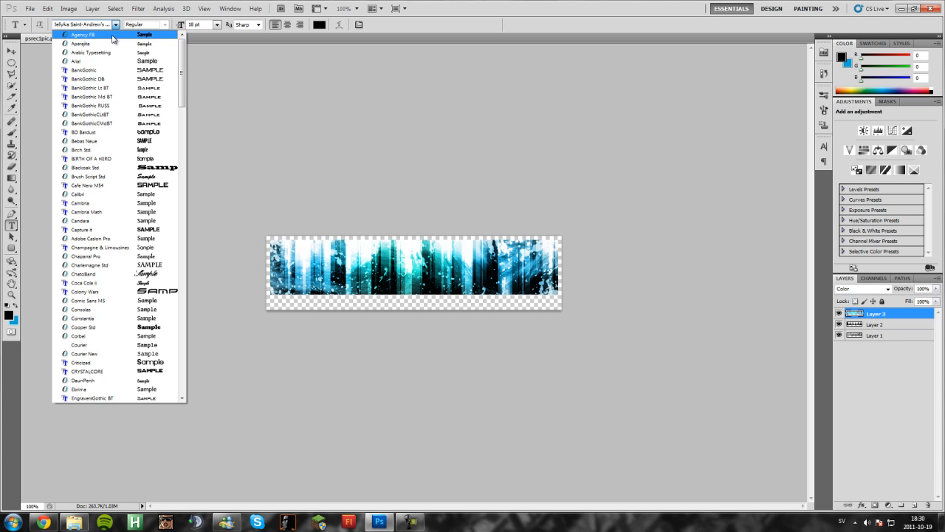
click(113, 39)
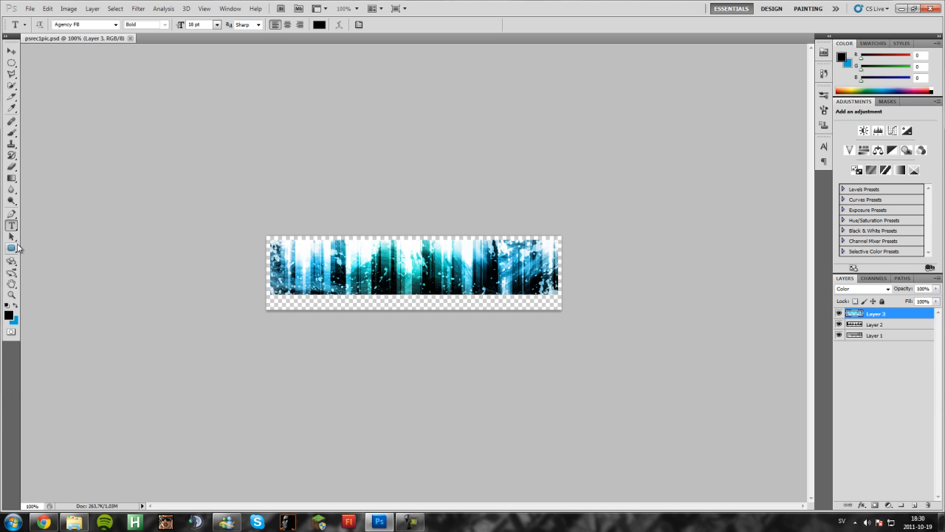
Add the text "TUTORIAL" as a new text layer and move it near the centre of the banner.
click(454, 331)
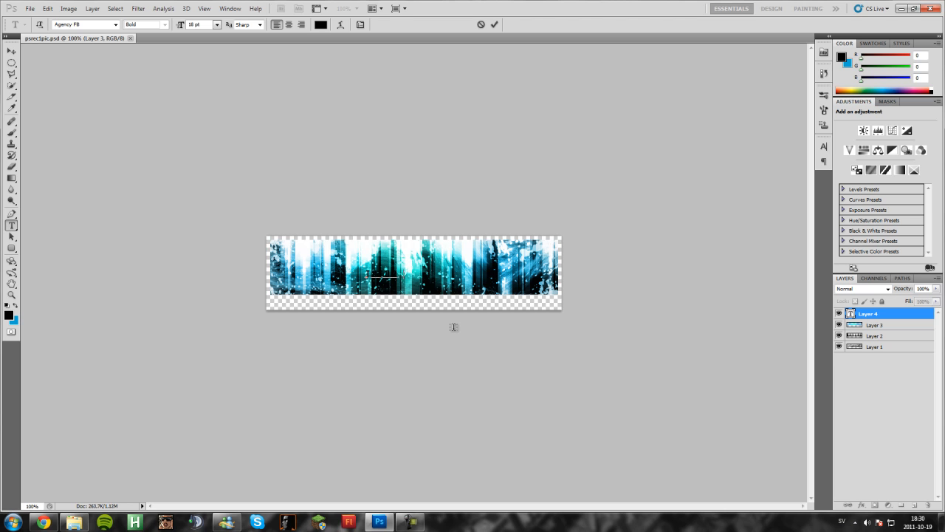
click(11, 50)
drag(371, 277, 385, 275)
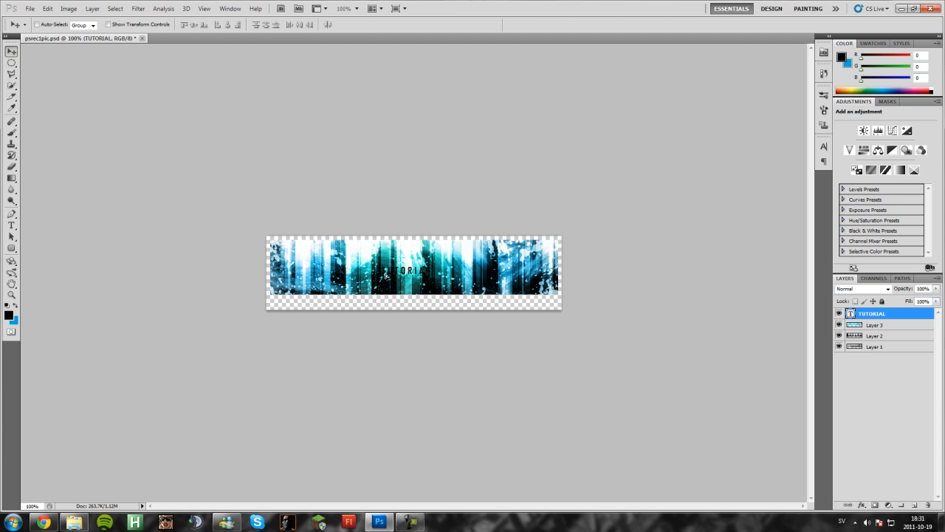
Enlarge the TUTORIAL text to 30 pt and reposition it in the middle of the banner.
click(824, 146)
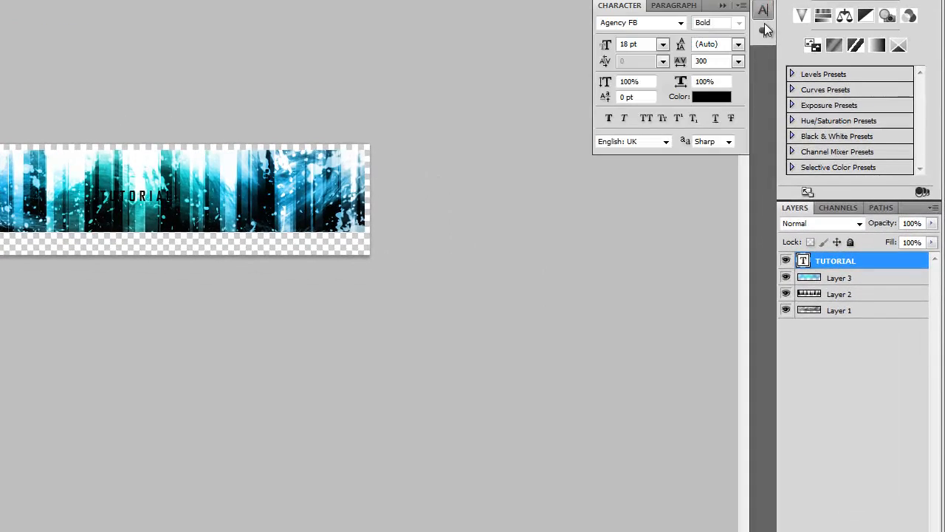
click(663, 45)
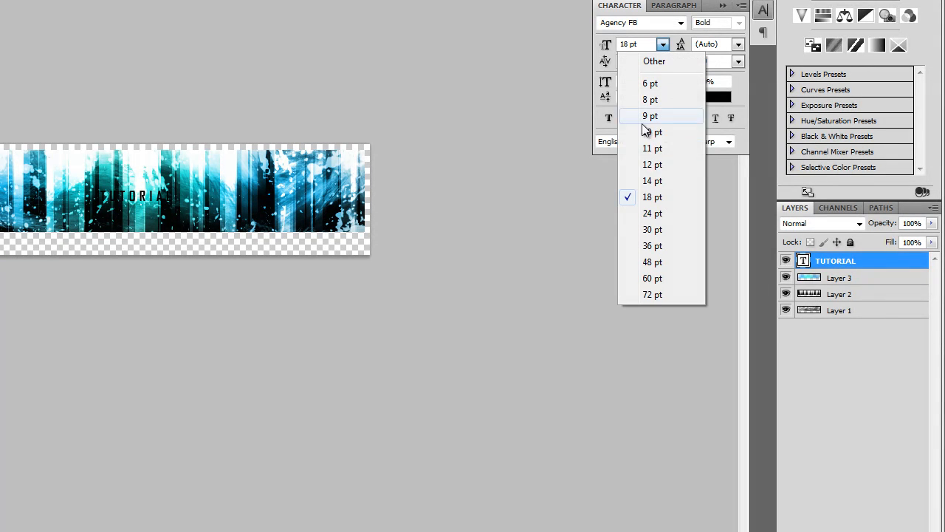
click(663, 214)
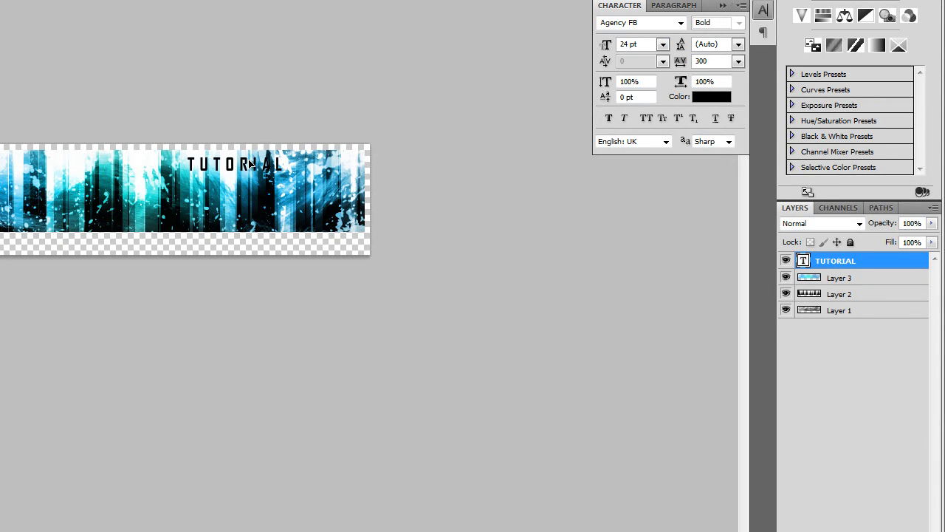
click(662, 44)
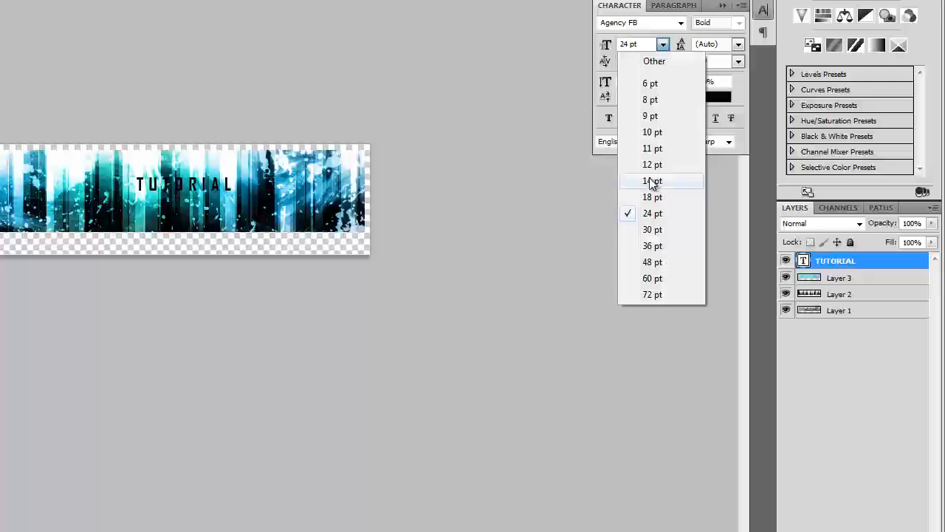
click(655, 229)
drag(210, 198, 150, 215)
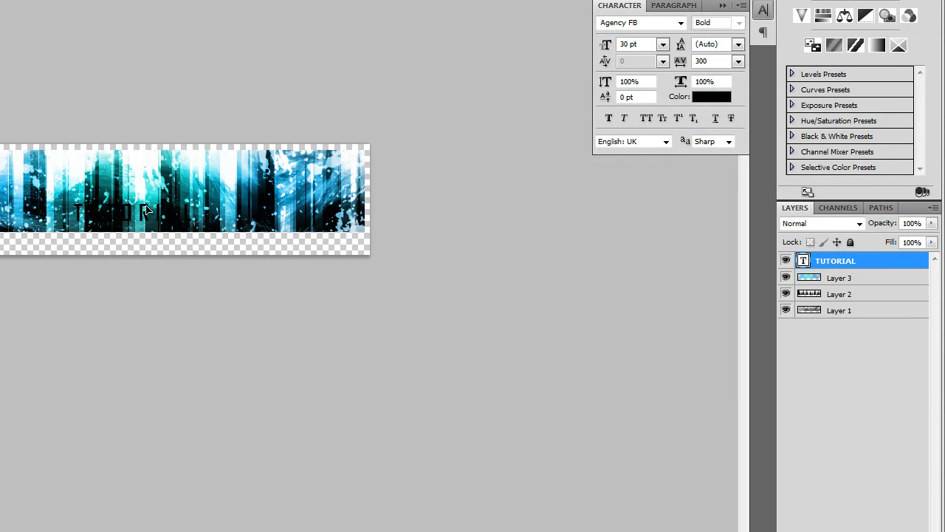
click(723, 5)
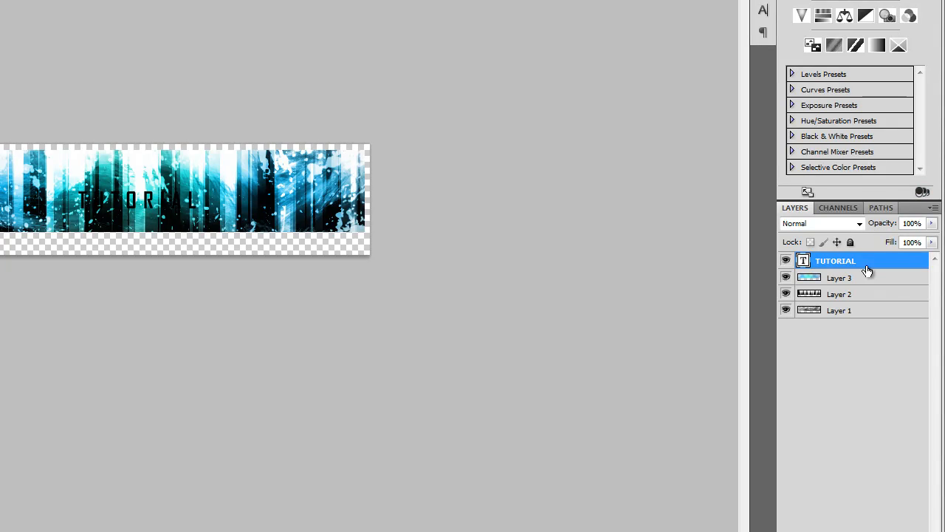
double_click(867, 265)
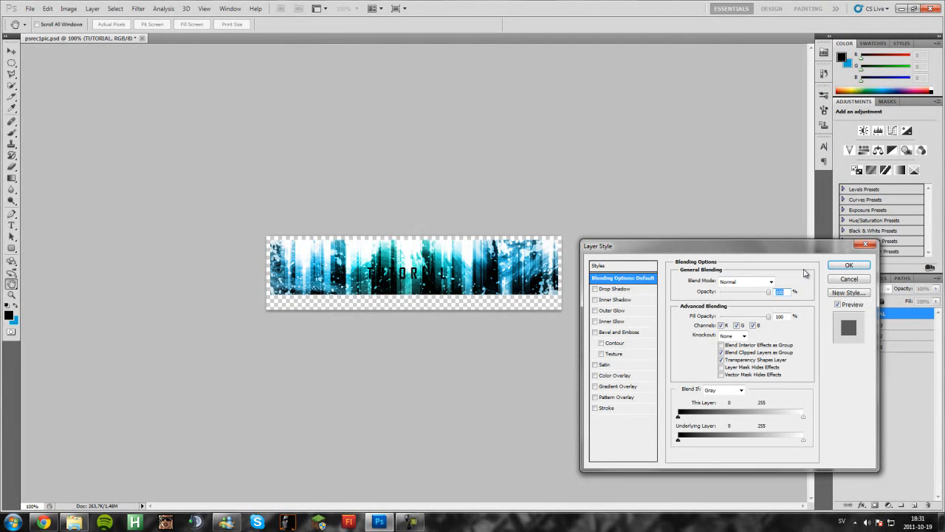
click(865, 245)
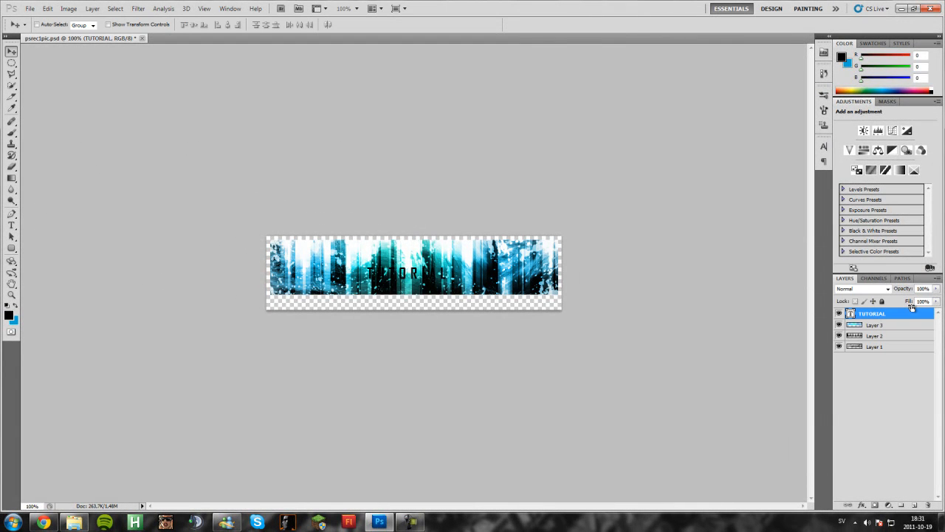
right_click(895, 322)
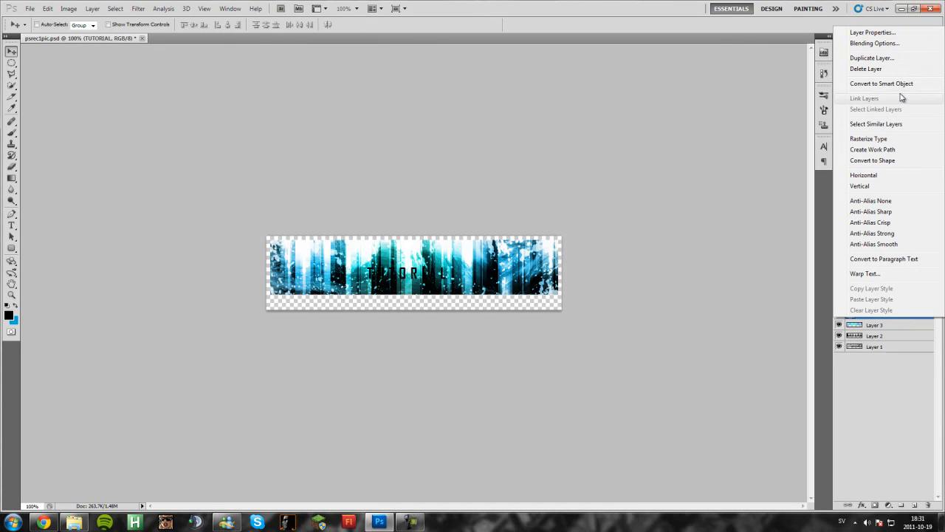
click(901, 32)
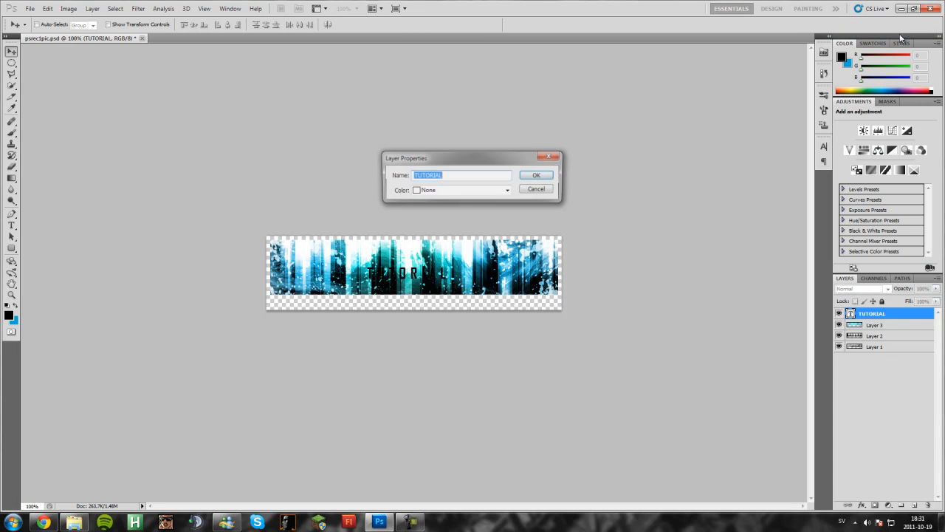
click(546, 192)
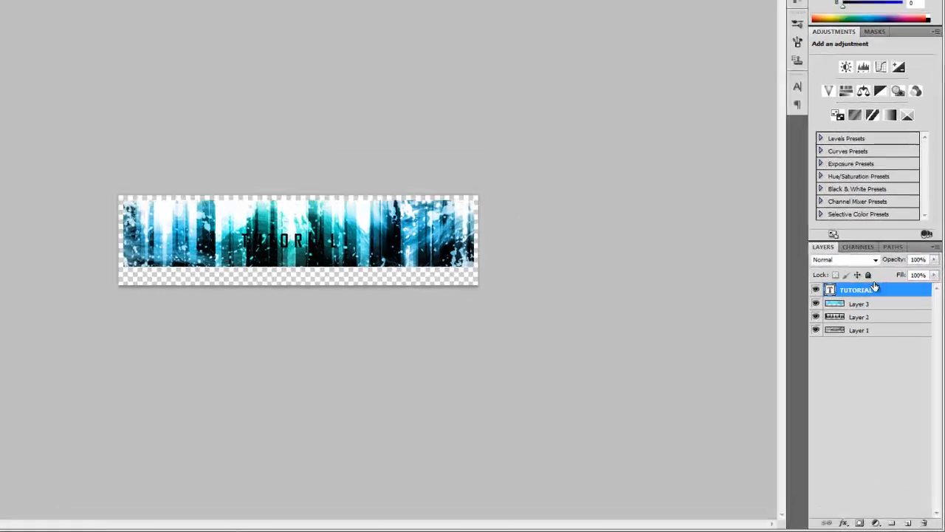
Enable a Gradient Overlay in the TUTORIAL layer's style and show its settings.
double_click(875, 289)
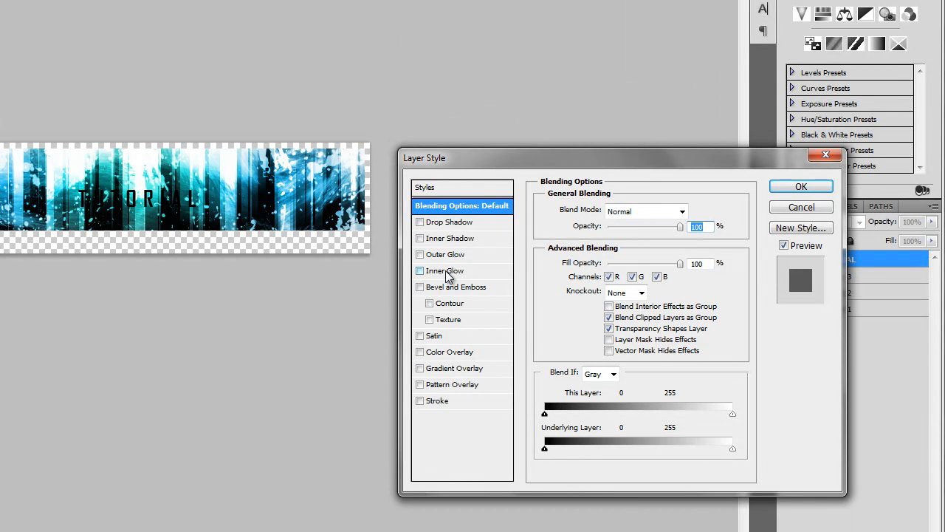
click(420, 369)
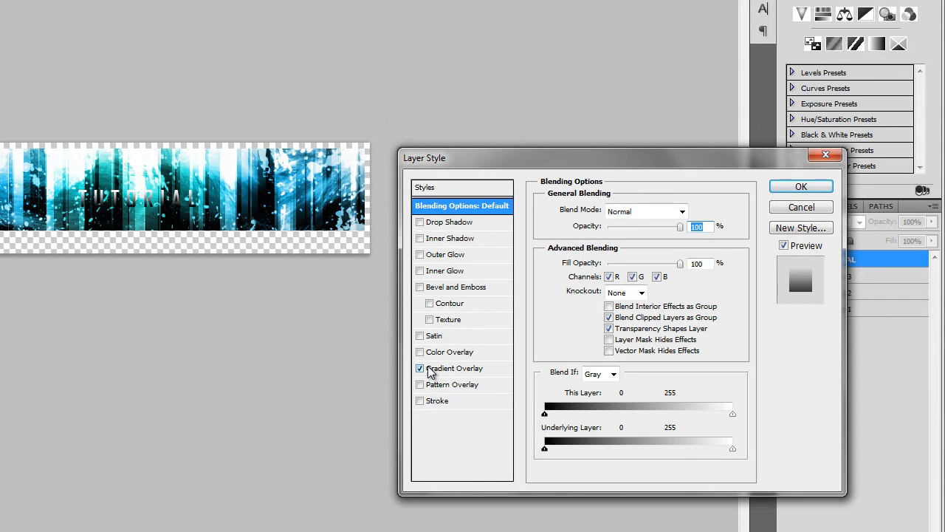
click(458, 369)
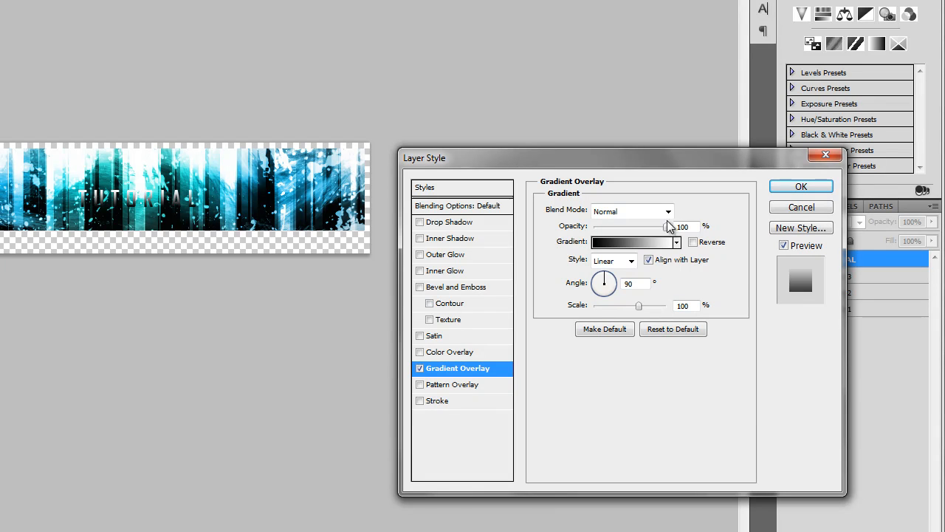
Change the overlay gradient's black colour stop to grey a9a9a9, keeping the other end white.
click(632, 243)
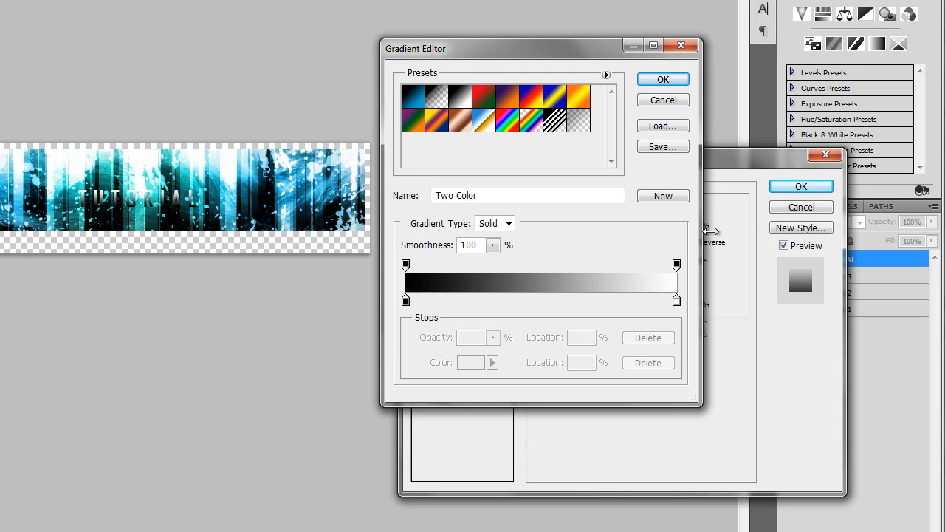
double_click(405, 301)
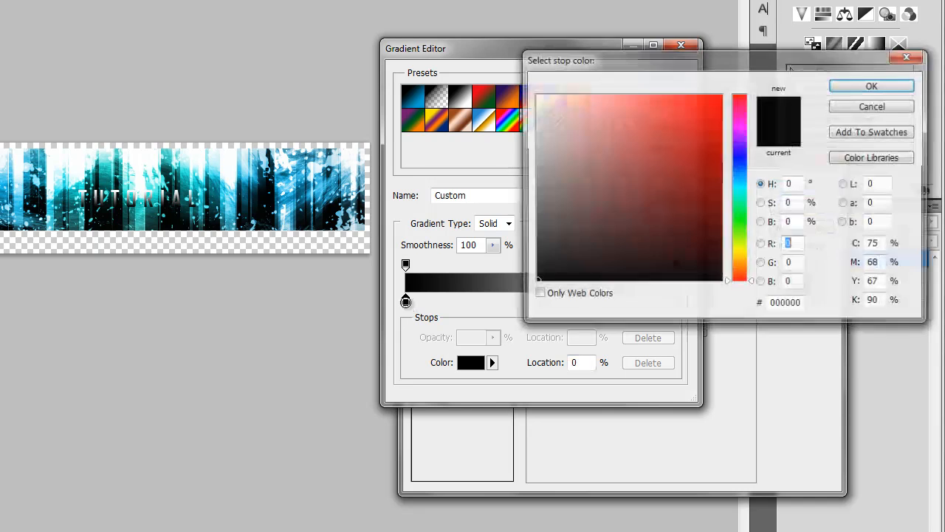
mouse_move(591, 112)
mouse_down()
mouse_move(540, 137)
mouse_move(539, 155)
mouse_move(561, 142)
mouse_move(523, 165)
mouse_move(559, 158)
mouse_move(536, 161)
mouse_move(563, 149)
mouse_move(494, 157)
mouse_up()
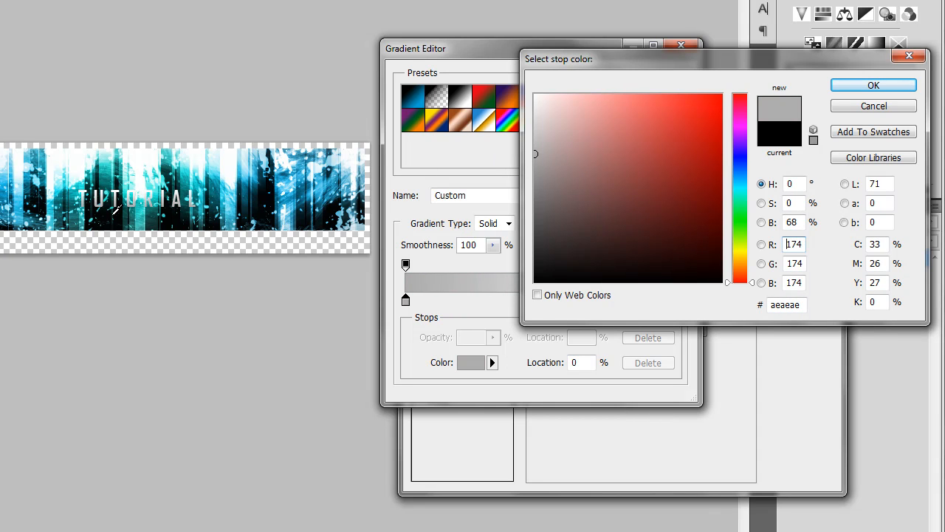
drag(528, 150, 523, 162)
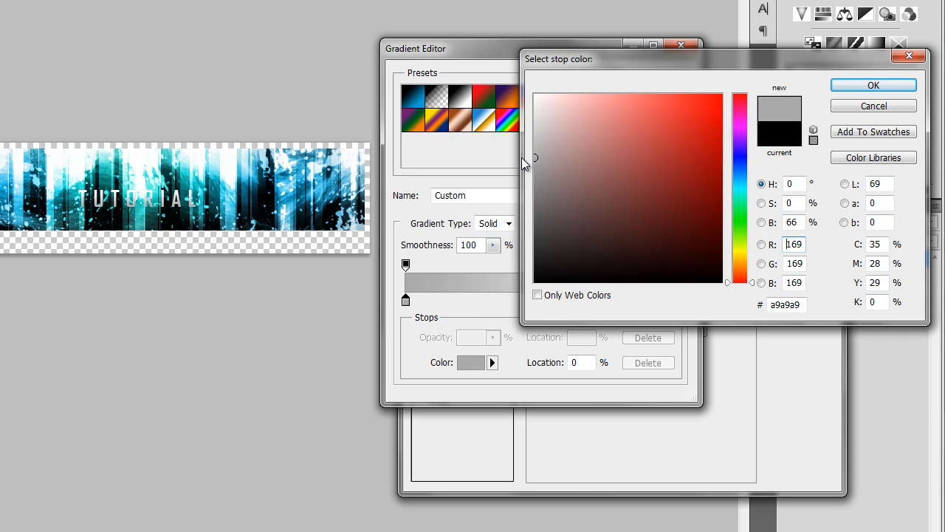
click(874, 86)
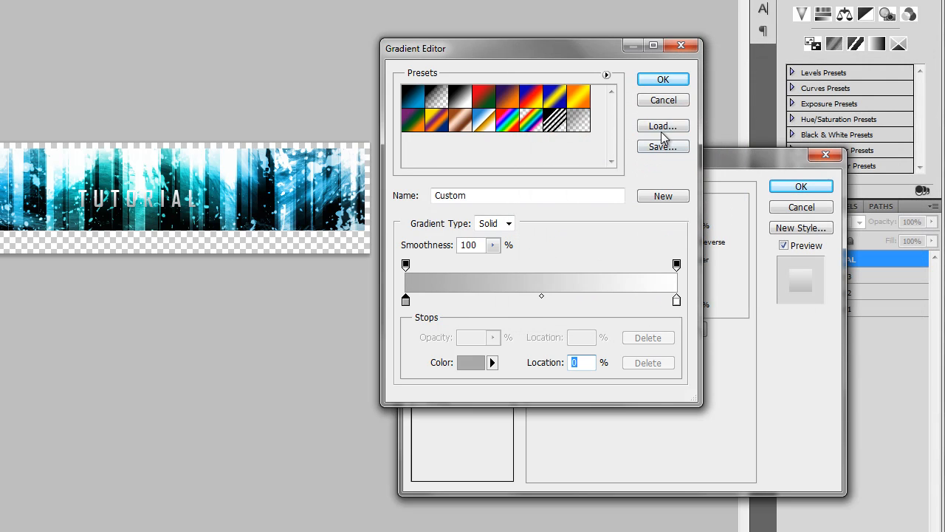
click(665, 81)
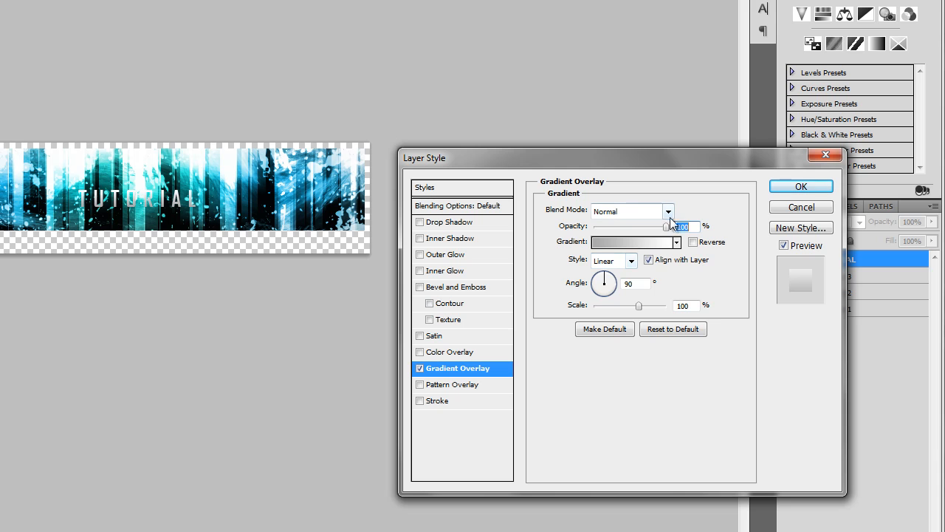
Add a Stroke effect to the text layer with a size of 1 px.
click(419, 401)
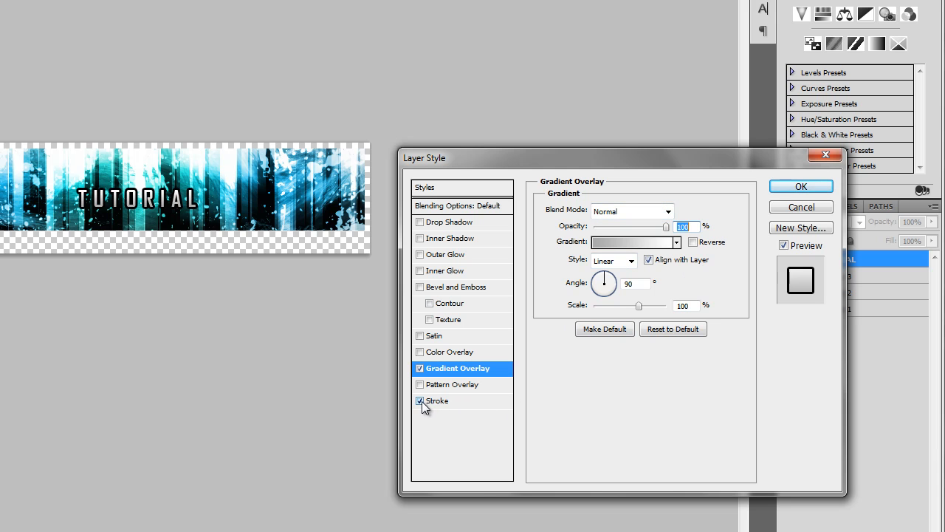
click(444, 401)
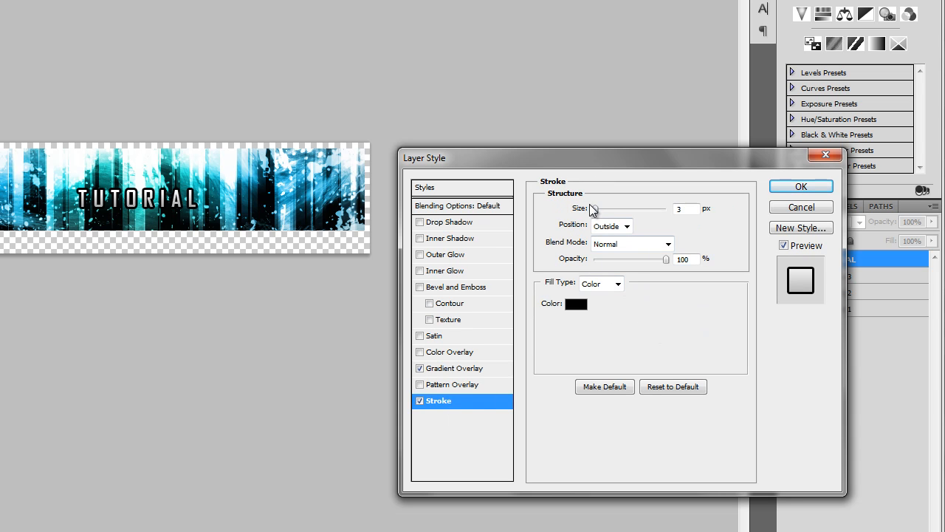
drag(595, 210, 587, 214)
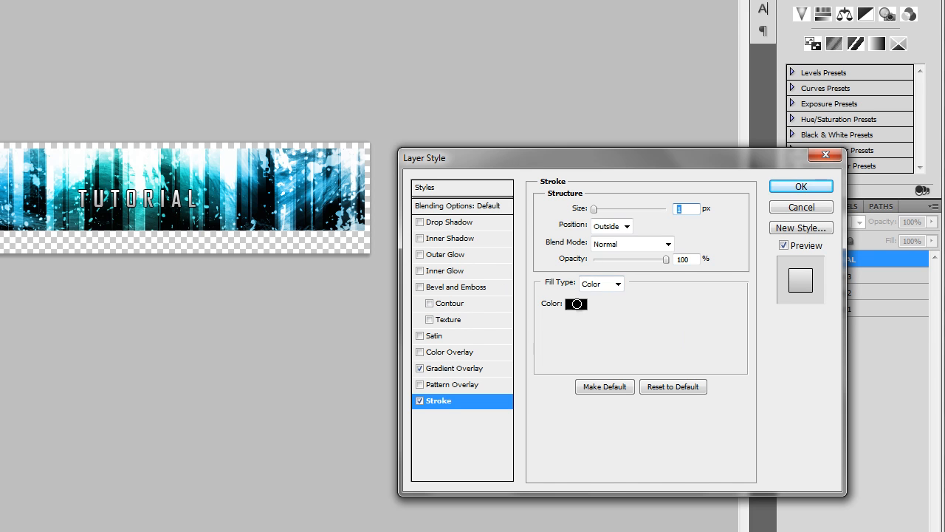
Set the stroke colour to dark grey 5b5b5b.
click(576, 304)
click(601, 244)
drag(599, 238, 460, 38)
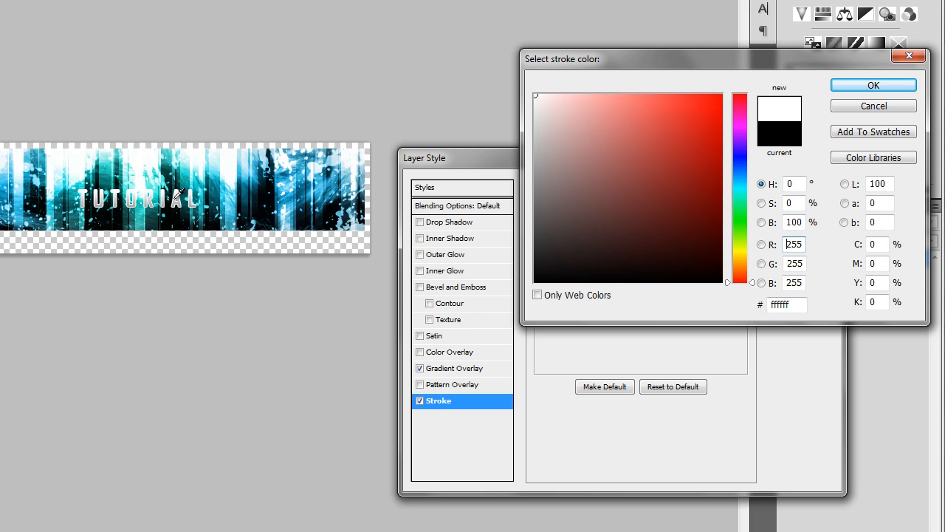
drag(559, 121, 509, 142)
mouse_move(566, 134)
mouse_down()
mouse_move(536, 154)
mouse_move(551, 200)
mouse_move(522, 212)
mouse_up()
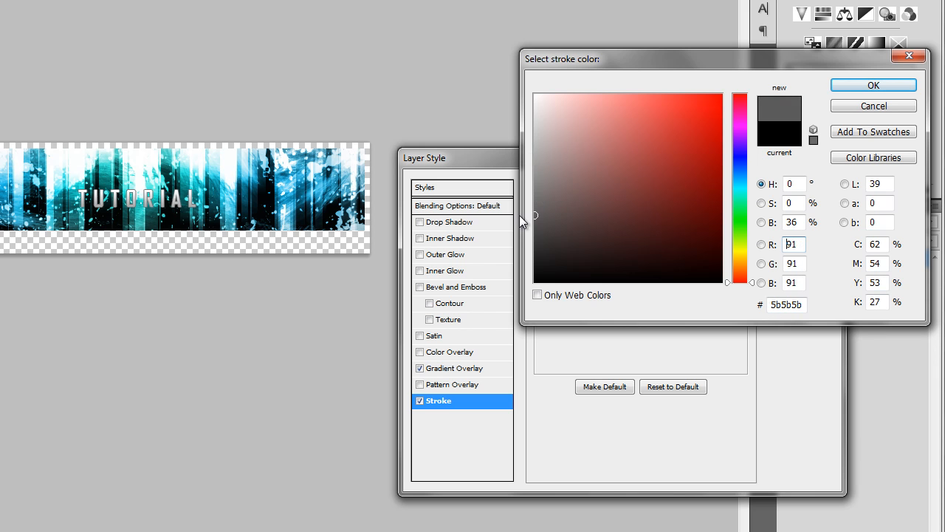
click(874, 87)
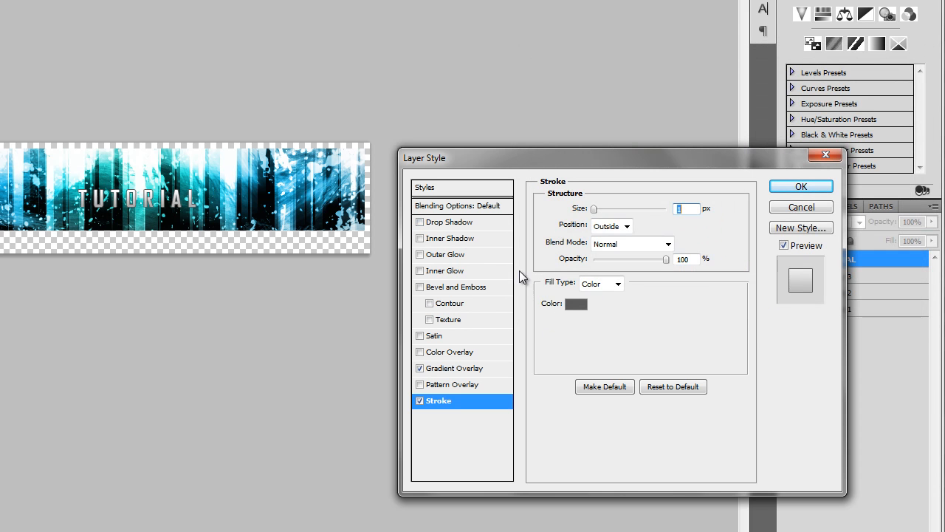
Add a Drop Shadow to the text layer with a distance of 0 px and a spread of 26%.
click(420, 222)
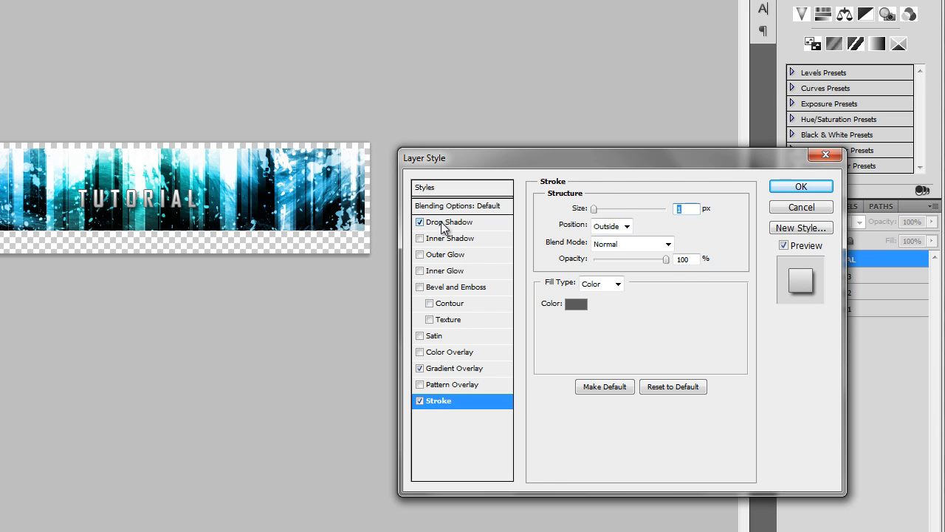
click(447, 223)
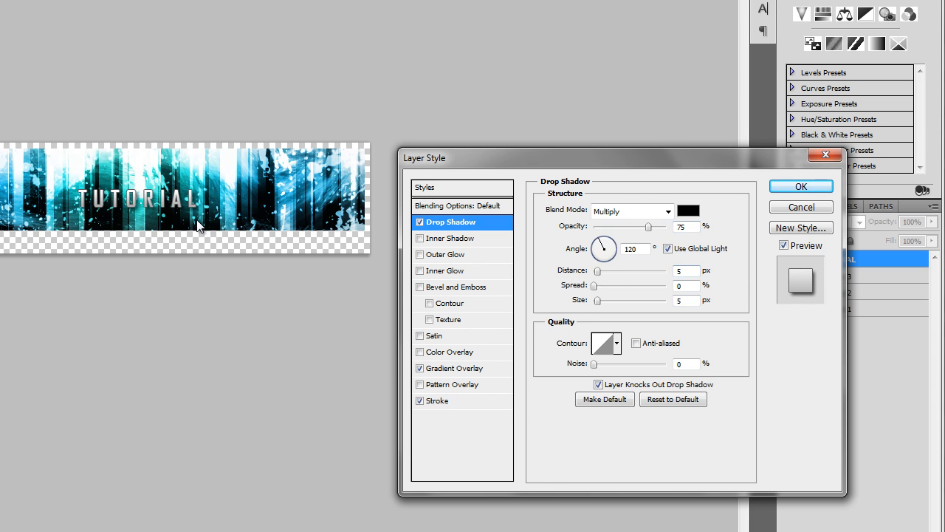
drag(598, 270, 593, 270)
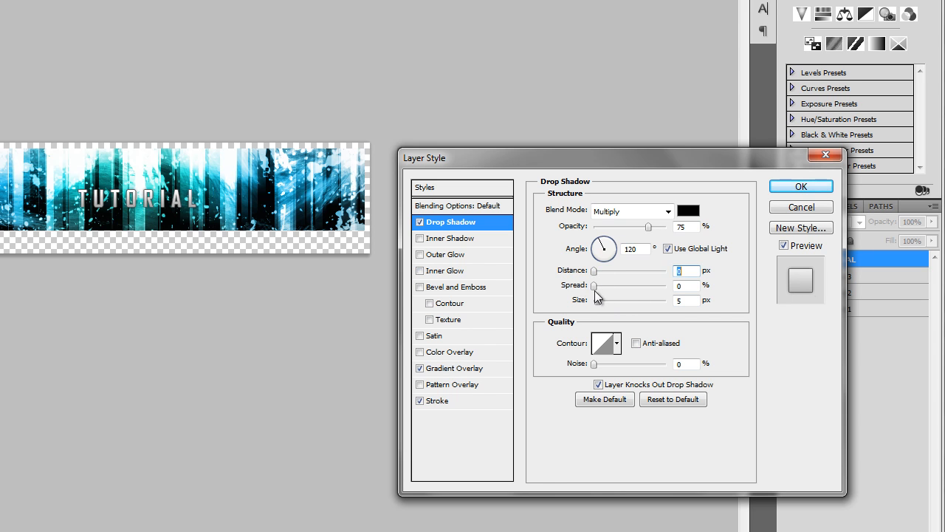
drag(594, 287, 611, 288)
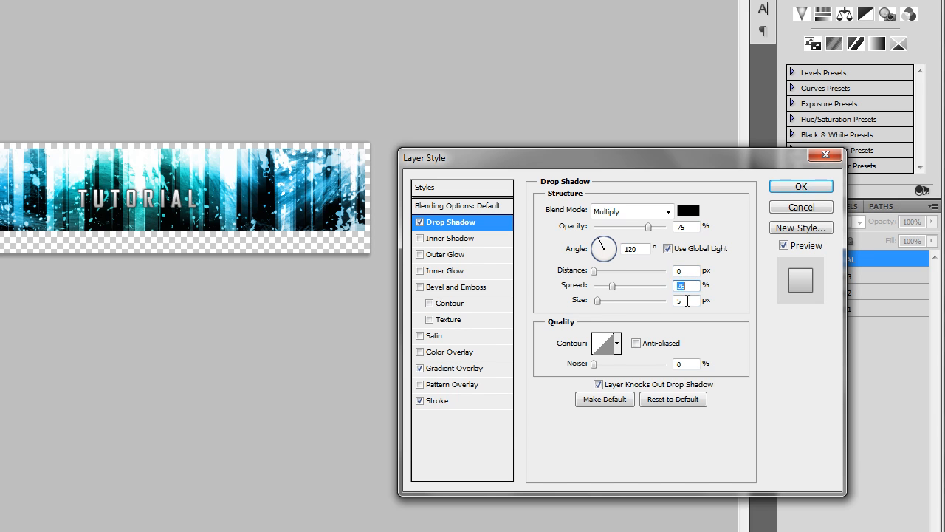
Fine-tune the drop shadow's spread, apply the text layer's effects and inspect the styled title up close.
drag(612, 285, 610, 285)
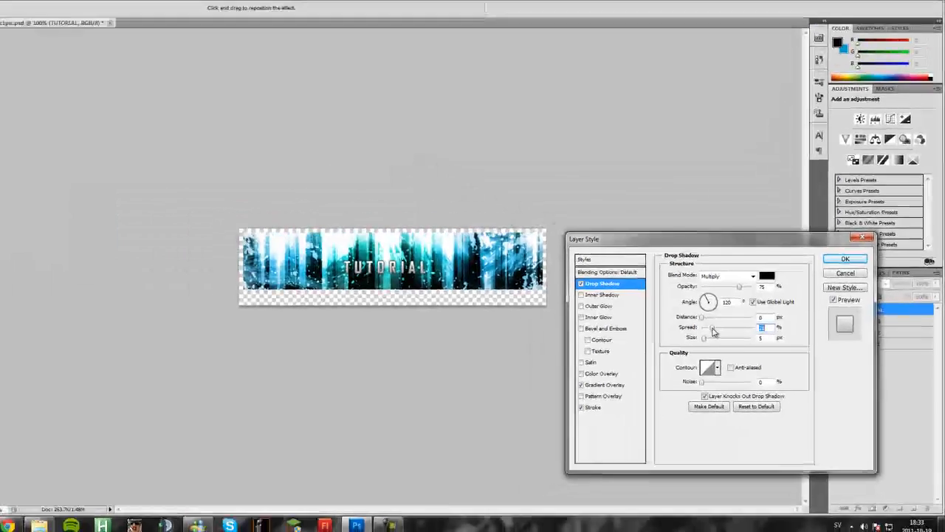
click(849, 266)
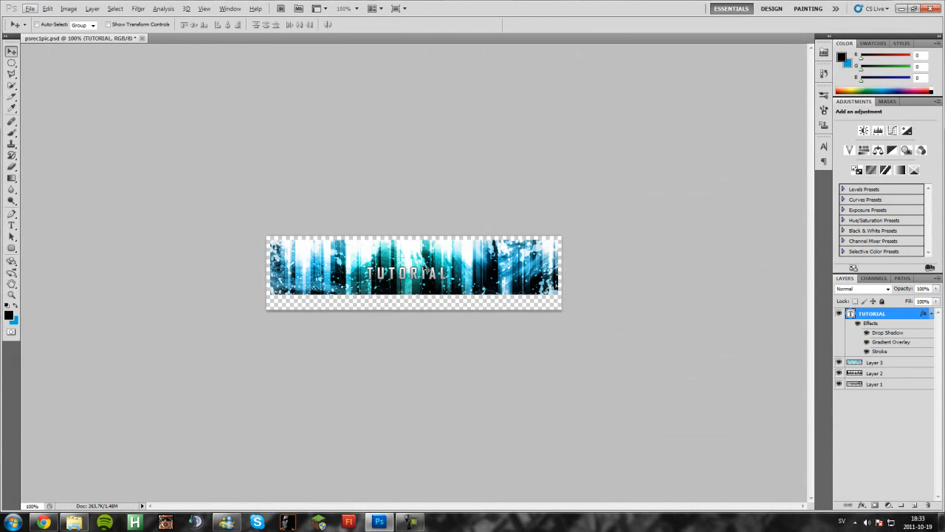
scroll(423, 274, up, 4)
scroll(399, 272, down, 3)
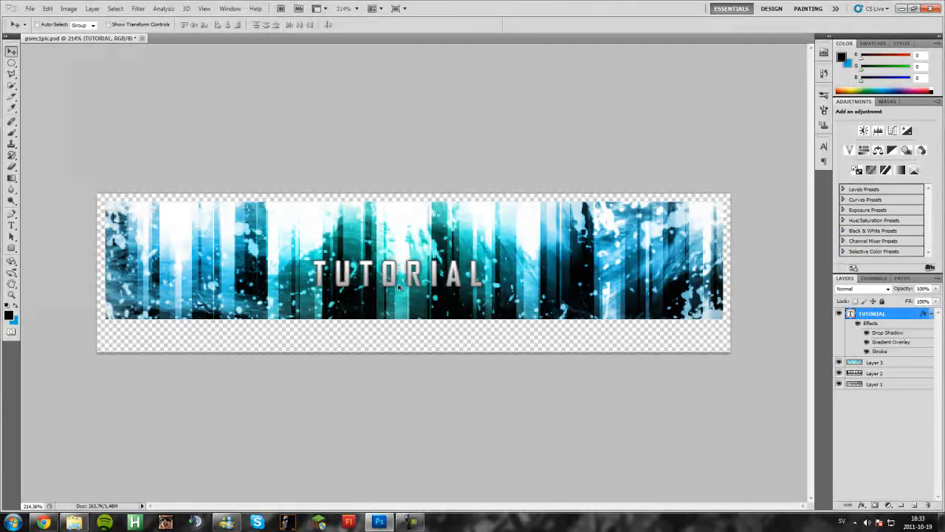
scroll(402, 288, down, 3)
scroll(419, 283, down, 1)
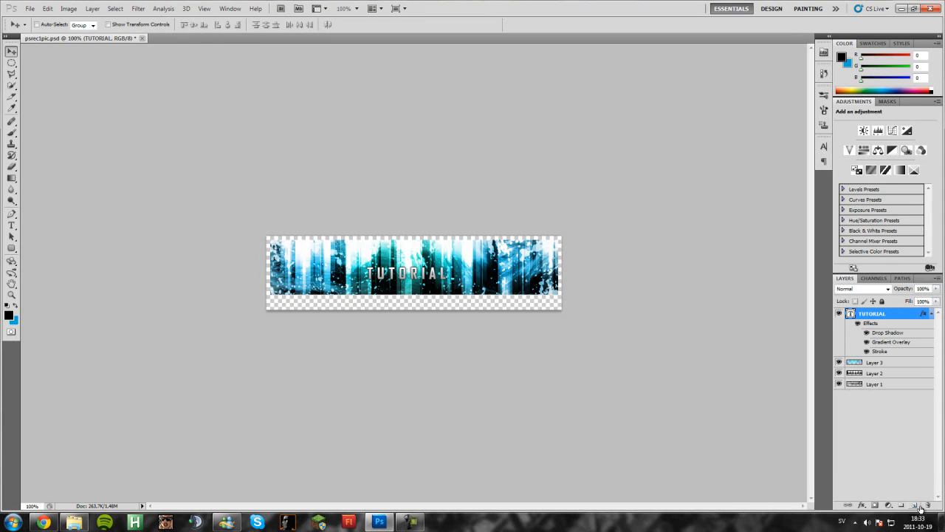
Duplicate the TUTORIAL text layer within the same document as "TUTORIAL copy".
right_click(898, 319)
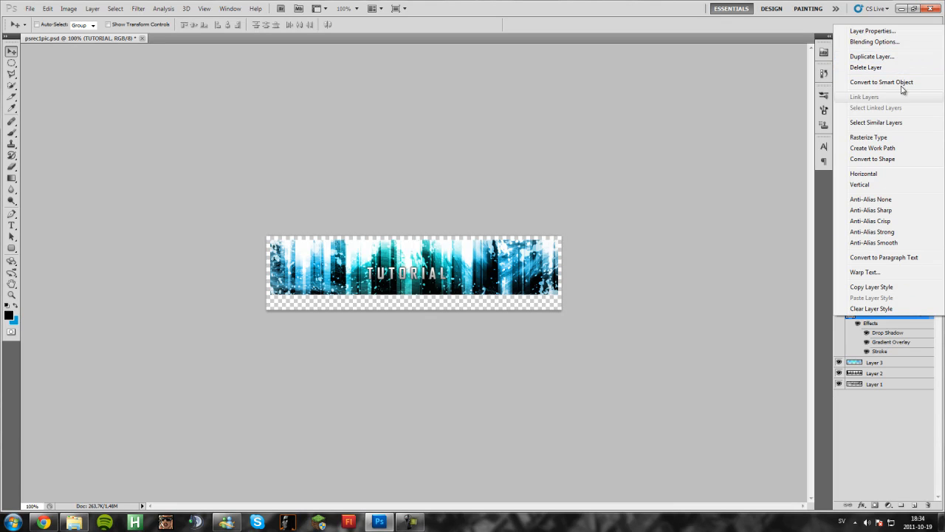
click(901, 57)
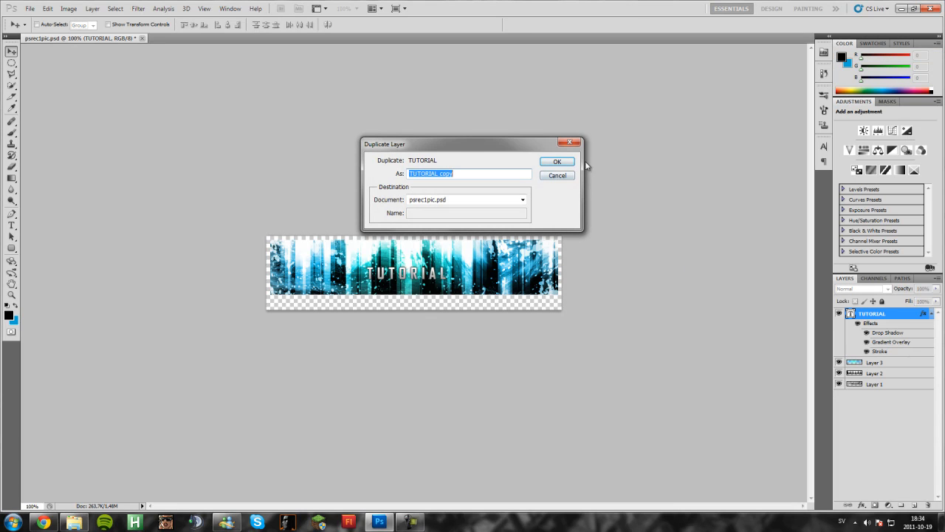
click(558, 163)
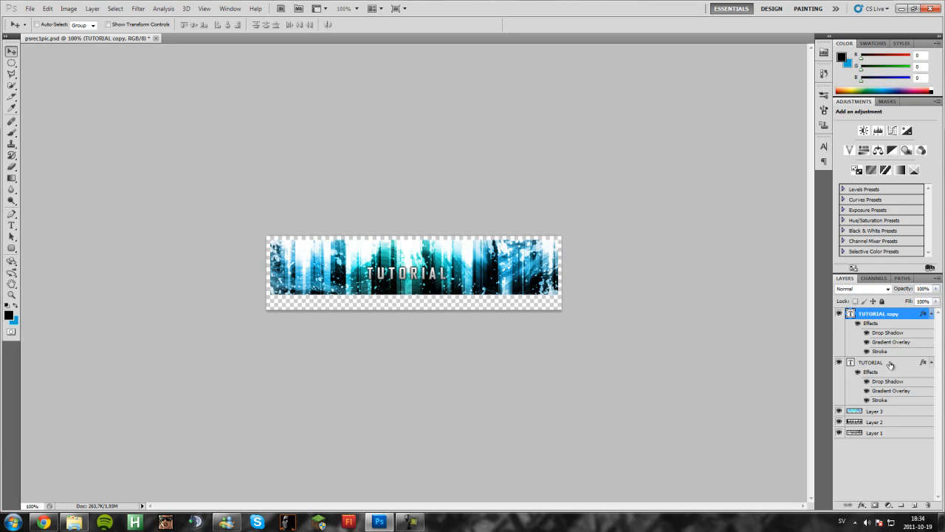
Clear the layer style from the TUTORIAL copy layer.
right_click(888, 366)
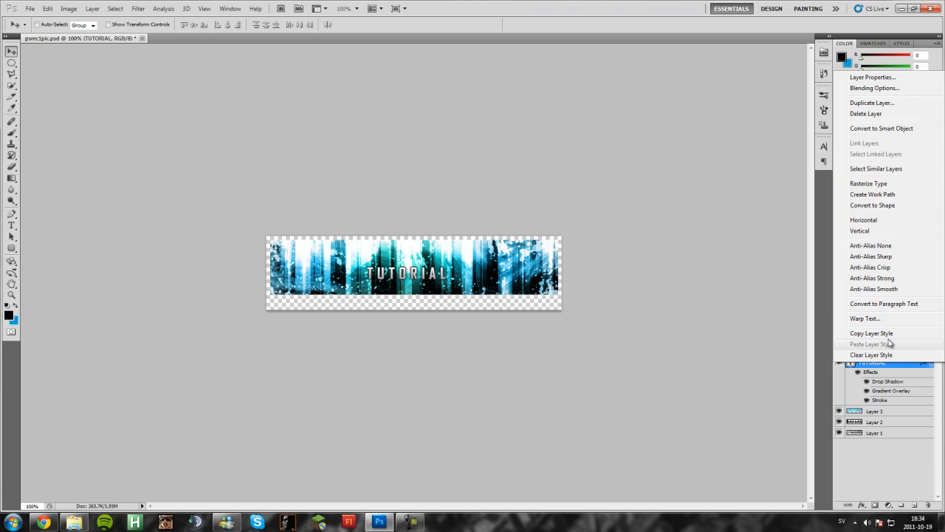
click(886, 381)
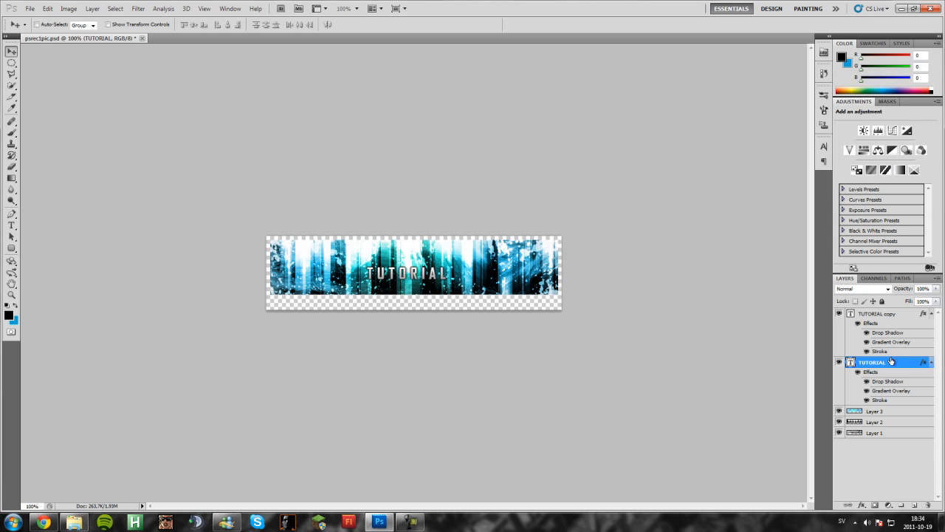
right_click(902, 318)
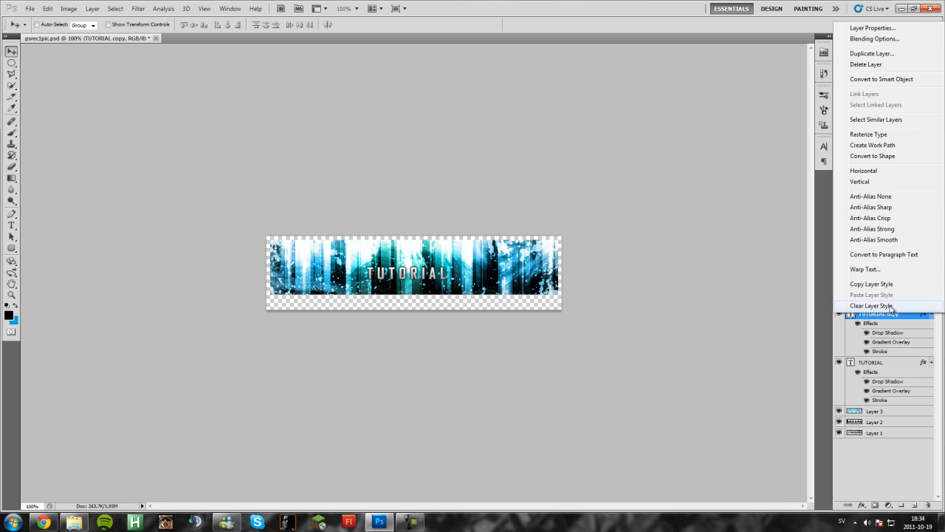
click(883, 305)
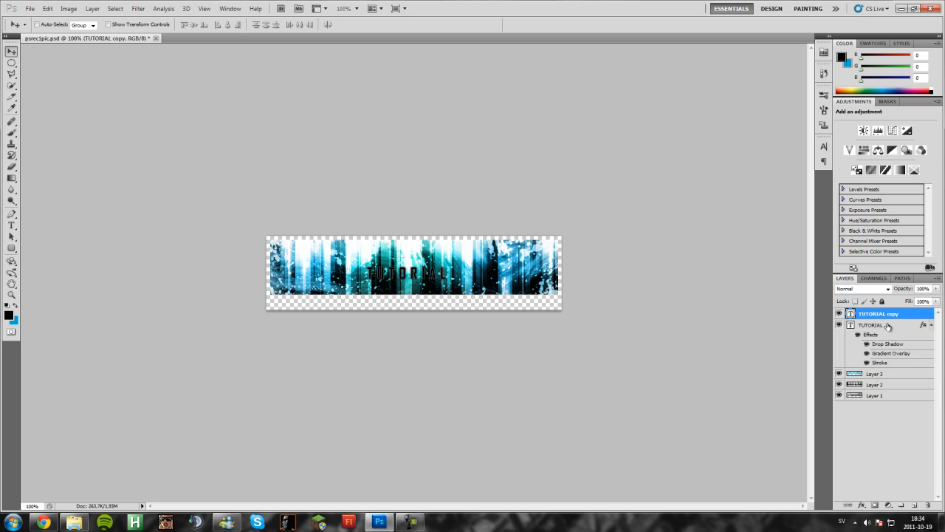
Delete the original TUTORIAL text layer with its effects, keeping the unstyled copy.
click(888, 327)
key(Delete)
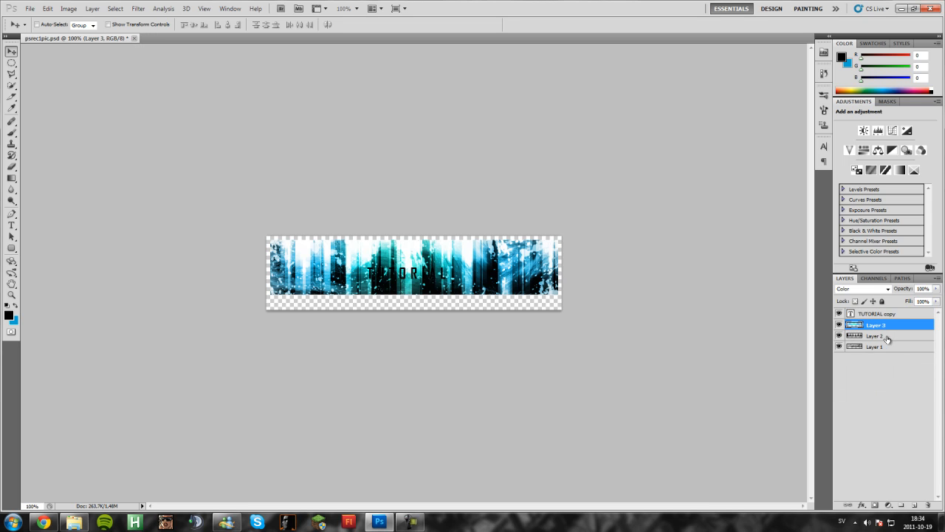
mouse_move(435, 287)
mouse_down()
mouse_move(443, 275)
mouse_move(436, 279)
mouse_up()
Add a Gradient Overlay to the TUTORIAL copy layer and change its gradient's black colour stop to grey aeaeae.
click(904, 318)
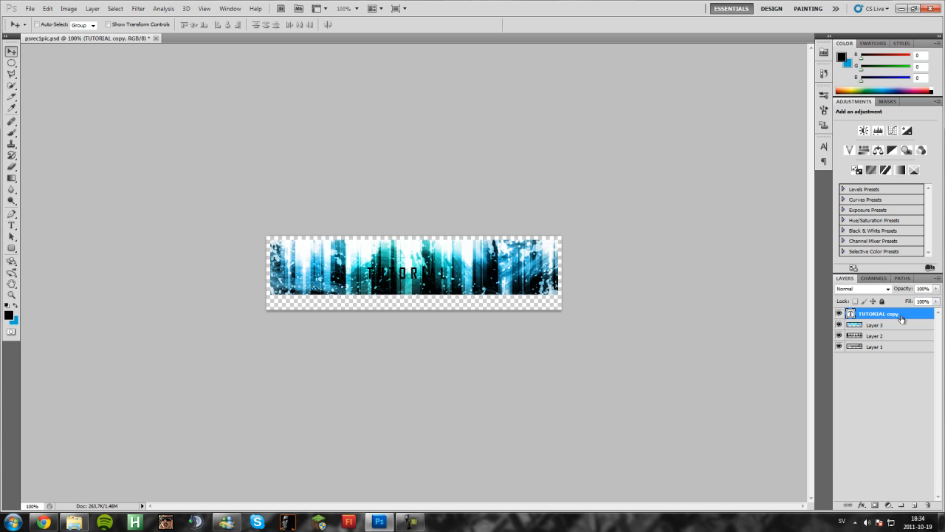
double_click(901, 318)
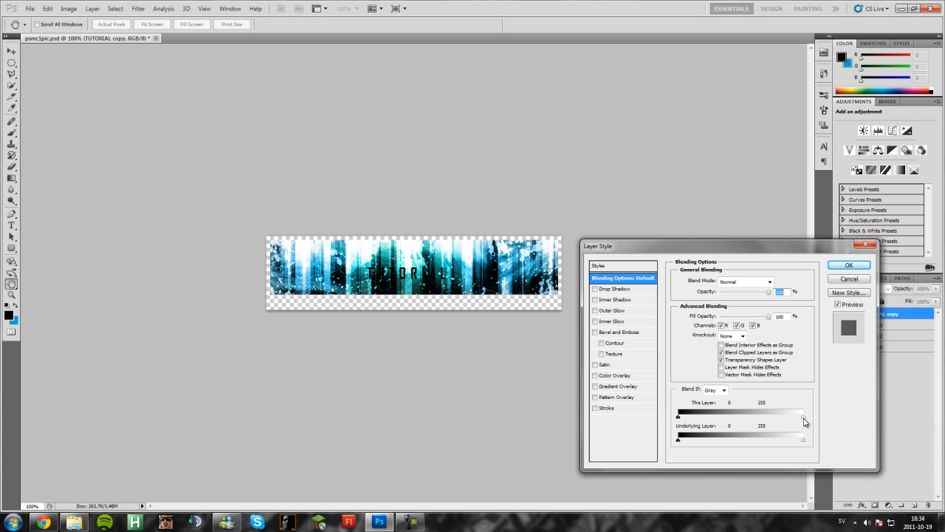
click(595, 387)
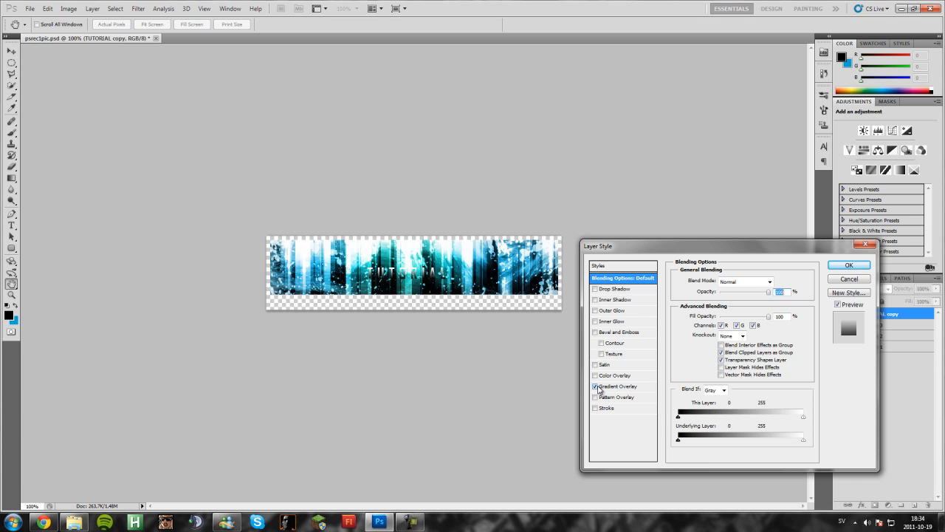
click(633, 388)
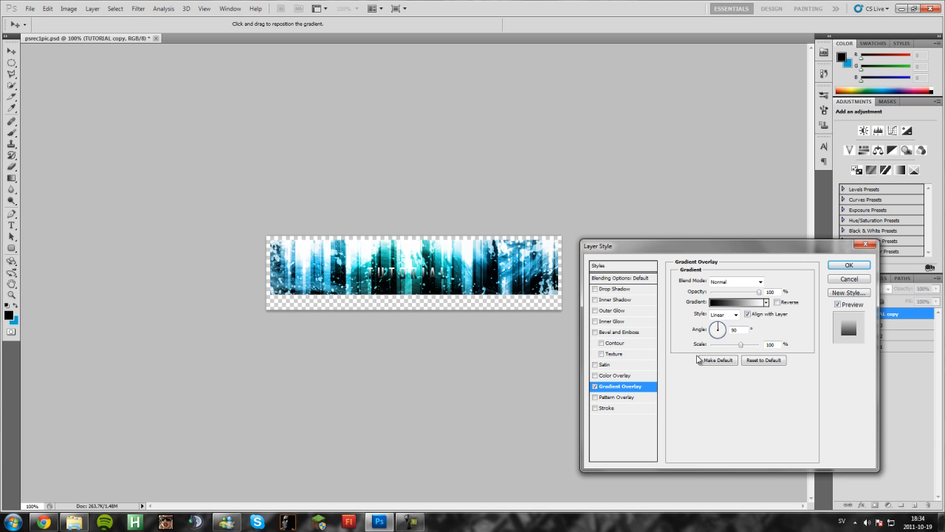
click(738, 303)
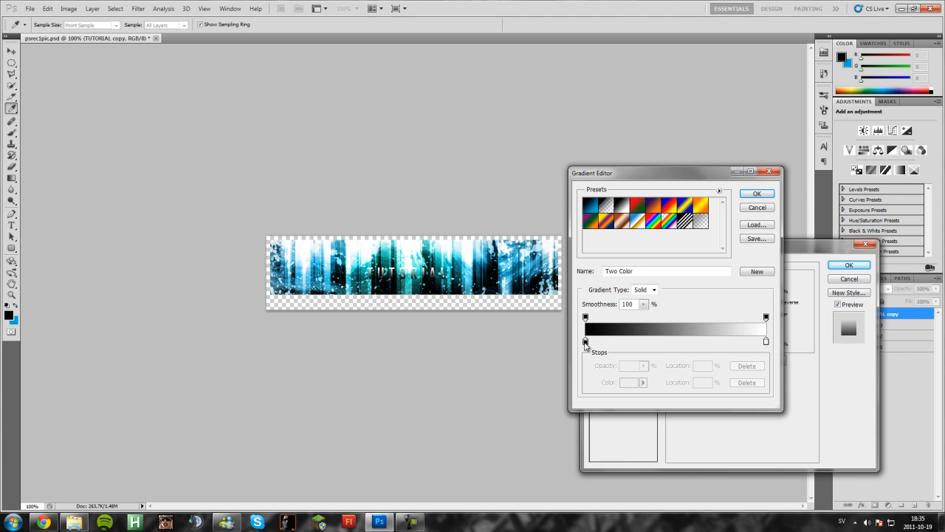
double_click(586, 341)
drag(694, 239, 658, 244)
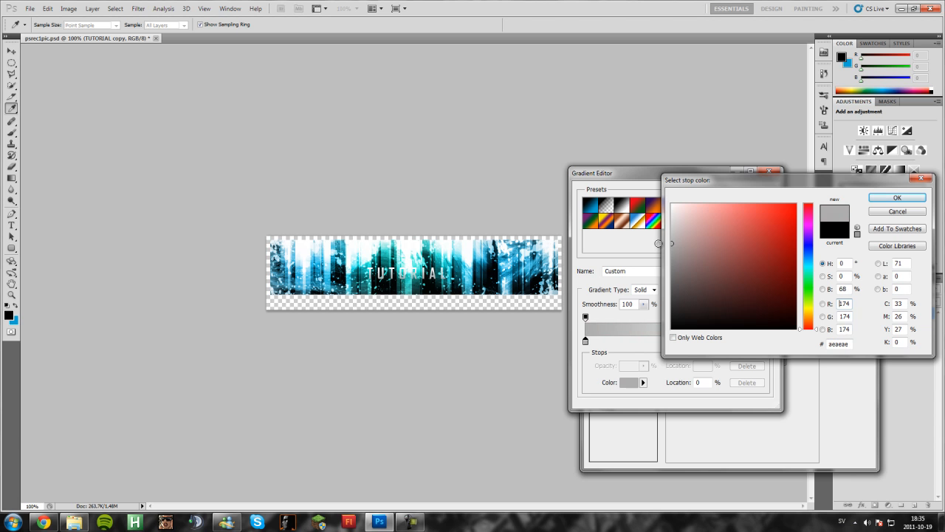
click(897, 198)
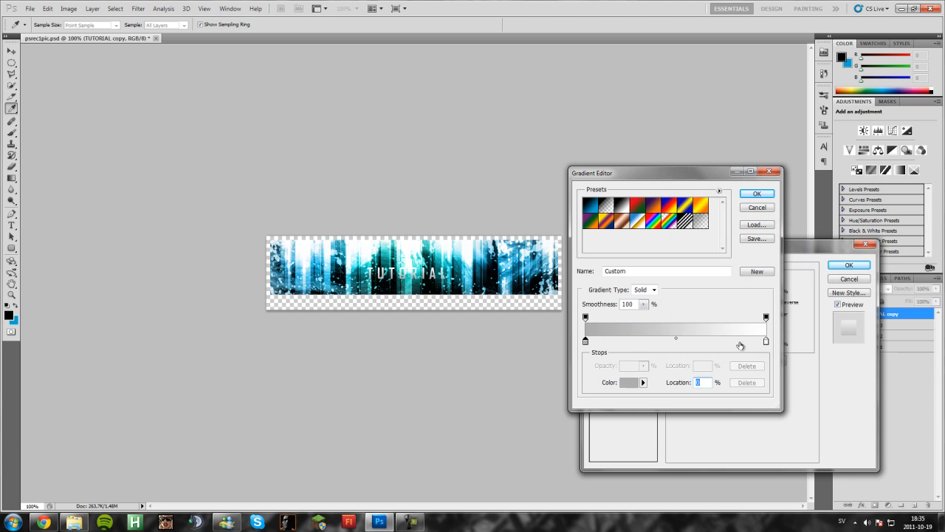
Change the overlay gradient's white colour stop to grey bdbdbd.
click(765, 341)
double_click(765, 341)
mouse_move(689, 226)
mouse_down()
mouse_move(646, 236)
mouse_move(659, 237)
mouse_up()
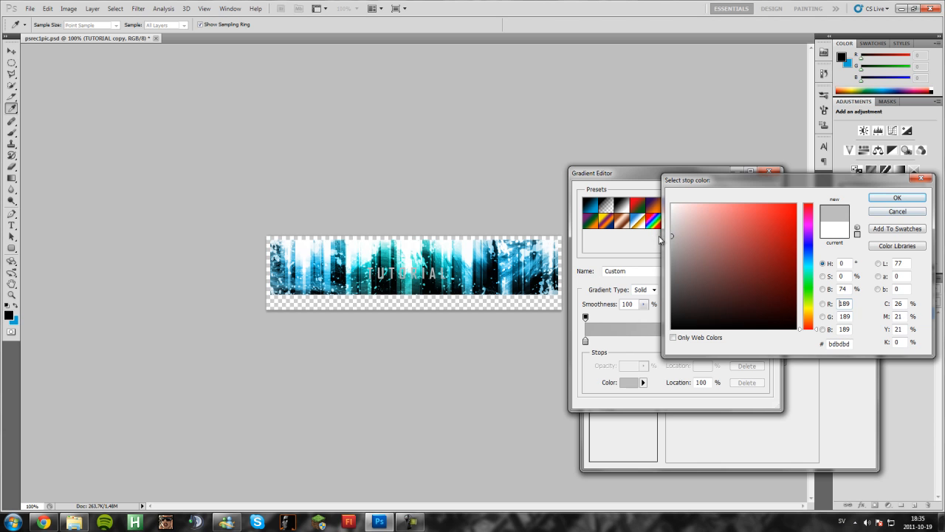
click(892, 212)
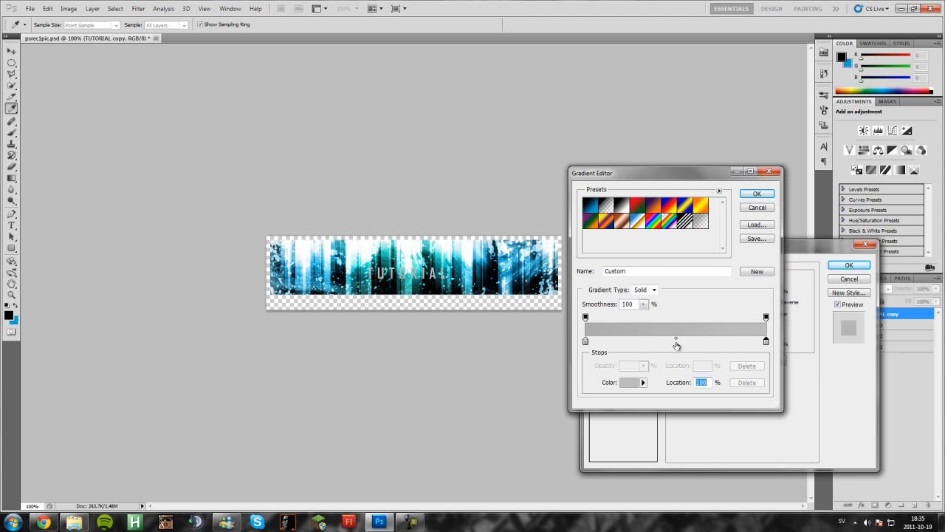
Add a colour stop at 50% of the overlay gradient and set it to dark grey 747474.
double_click(677, 342)
drag(843, 182, 932, 232)
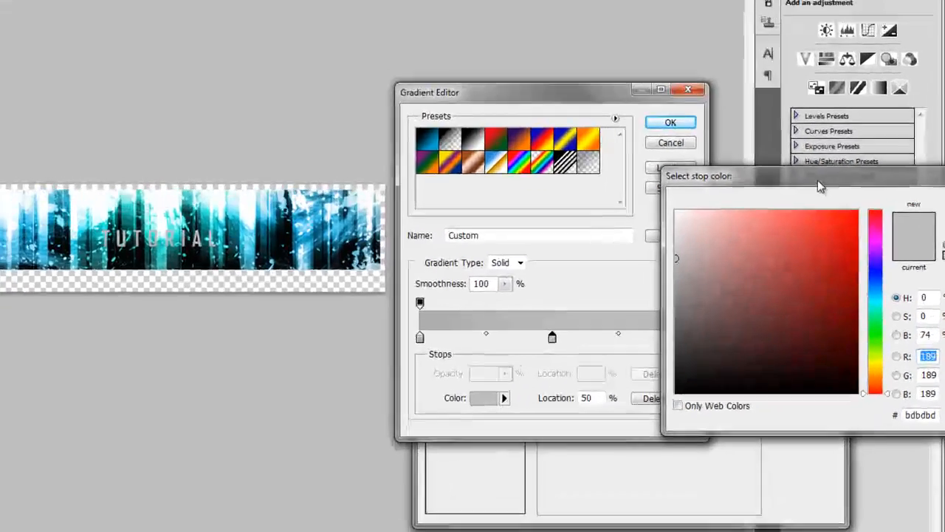
drag(857, 231, 639, 166)
drag(512, 64, 702, 63)
mouse_move(526, 140)
mouse_down()
mouse_move(504, 195)
mouse_move(550, 188)
mouse_move(515, 203)
mouse_move(511, 194)
mouse_up()
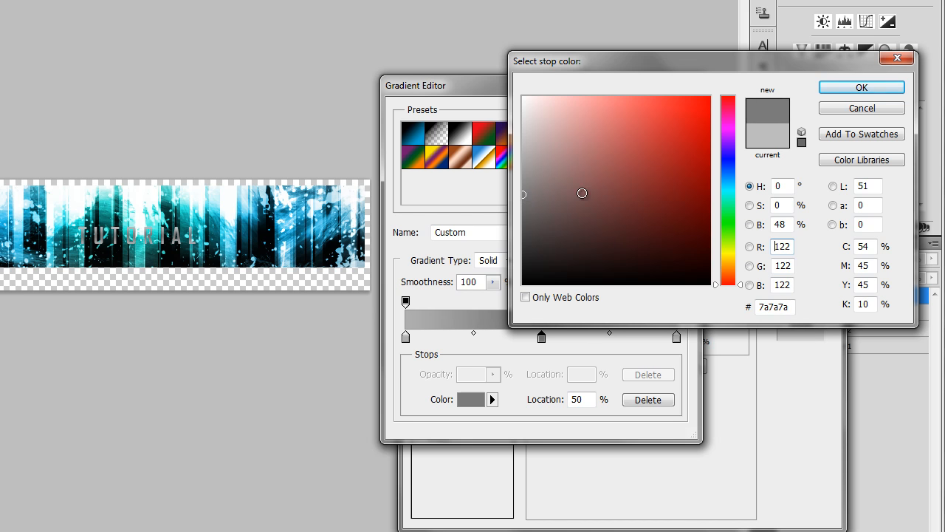
click(525, 195)
mouse_move(525, 195)
mouse_down()
mouse_move(509, 190)
mouse_move(502, 199)
mouse_up()
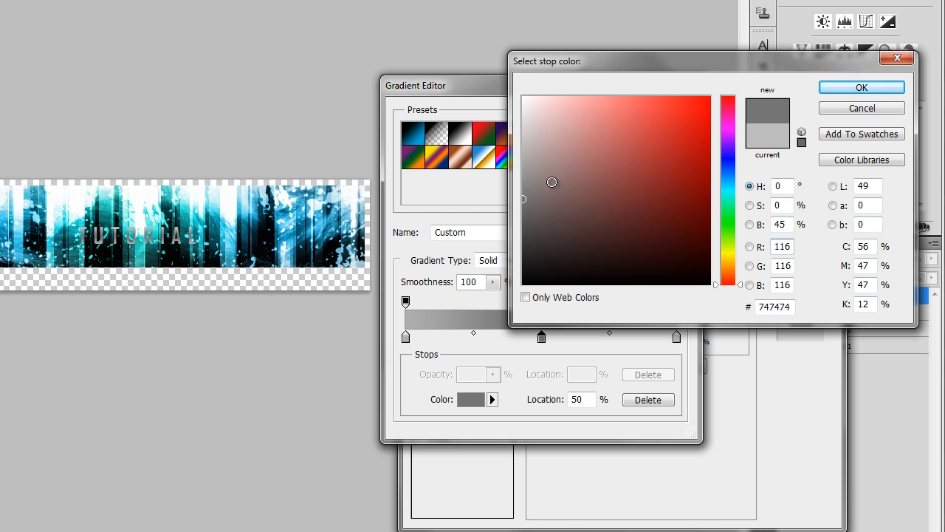
click(847, 90)
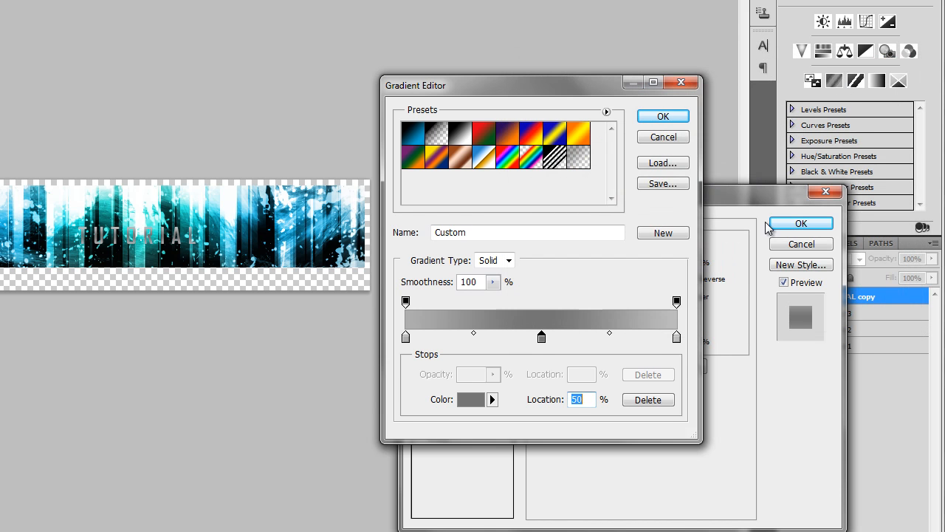
Move the gradient's bdbdbd end stop to 52%, add a light grey dedede stop at 100% and accept the gradient.
click(677, 338)
drag(678, 343, 547, 343)
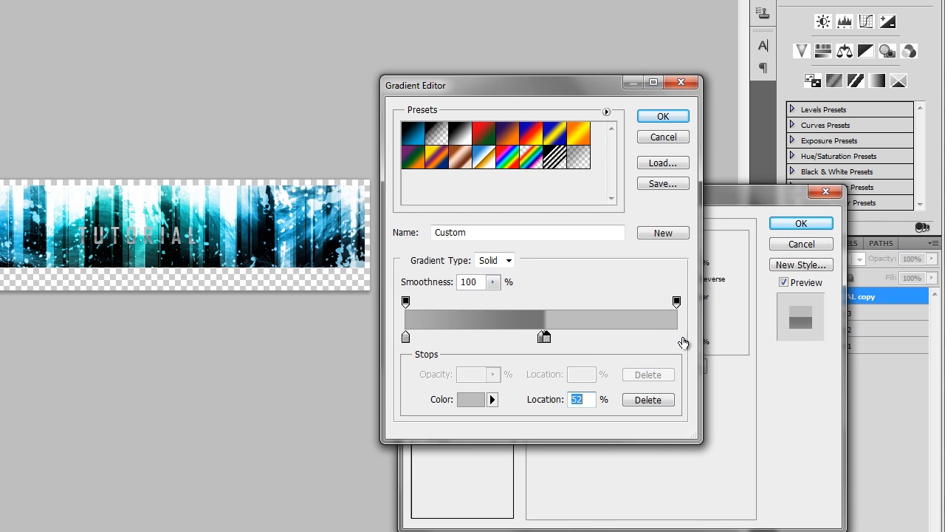
double_click(677, 338)
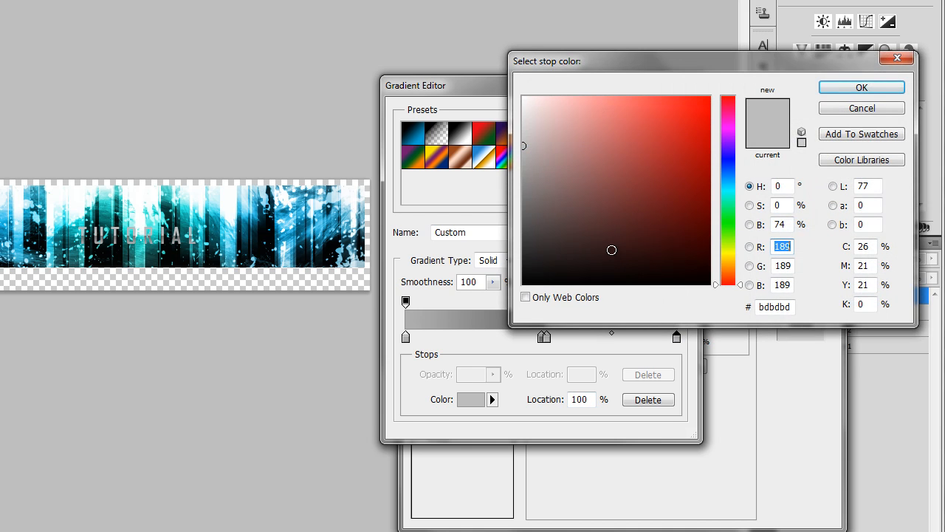
drag(668, 62, 780, 74)
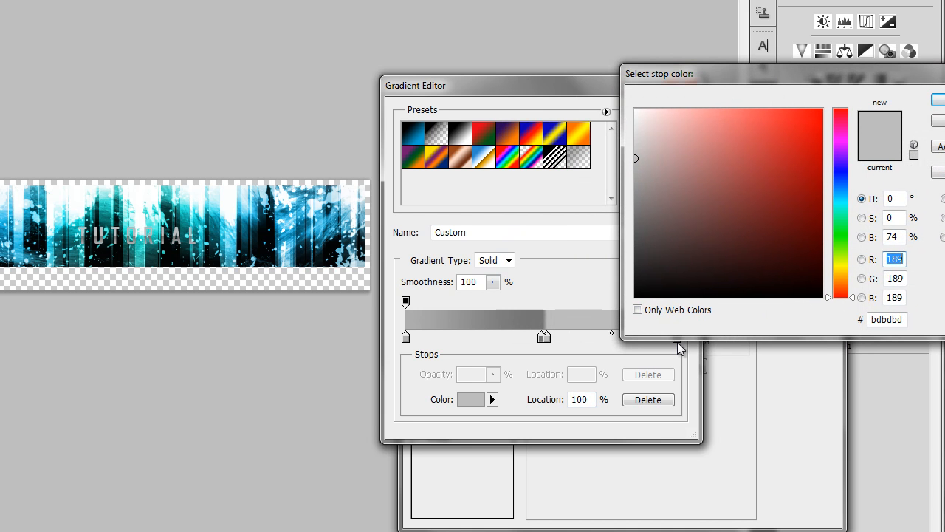
mouse_move(687, 155)
mouse_down()
mouse_move(628, 121)
mouse_move(598, 123)
mouse_move(612, 126)
mouse_move(599, 103)
mouse_up()
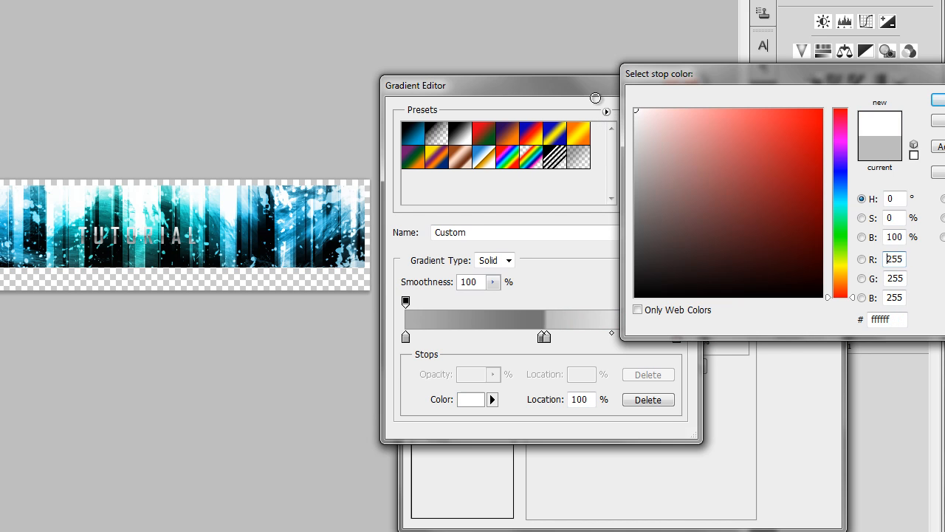
click(659, 131)
drag(659, 131, 616, 133)
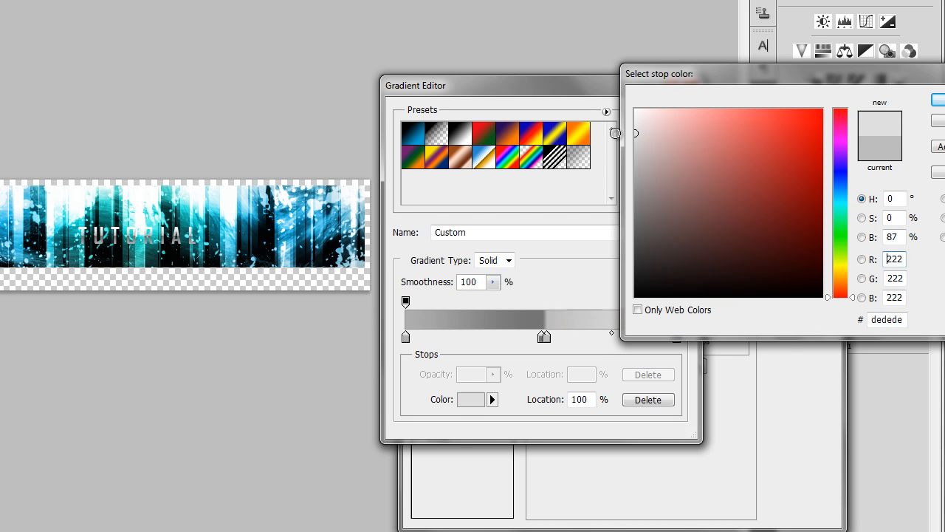
drag(732, 77, 473, 48)
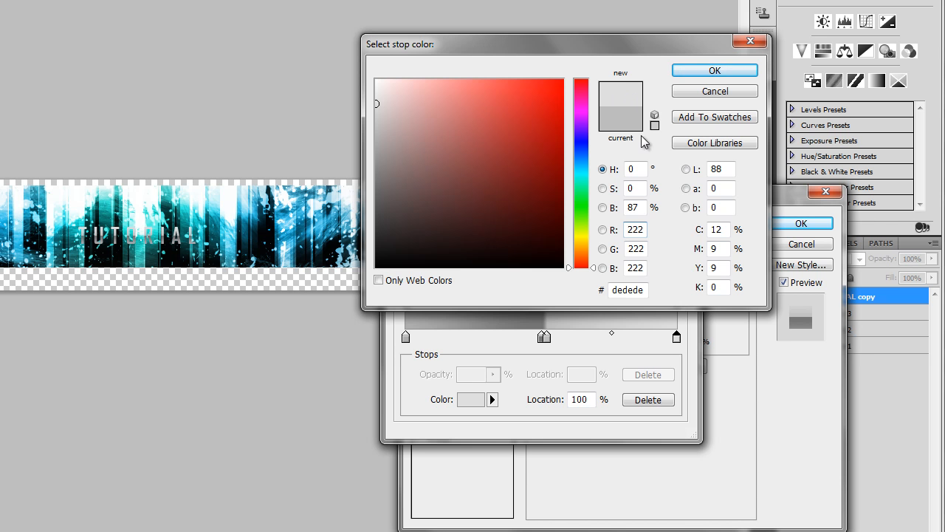
click(713, 74)
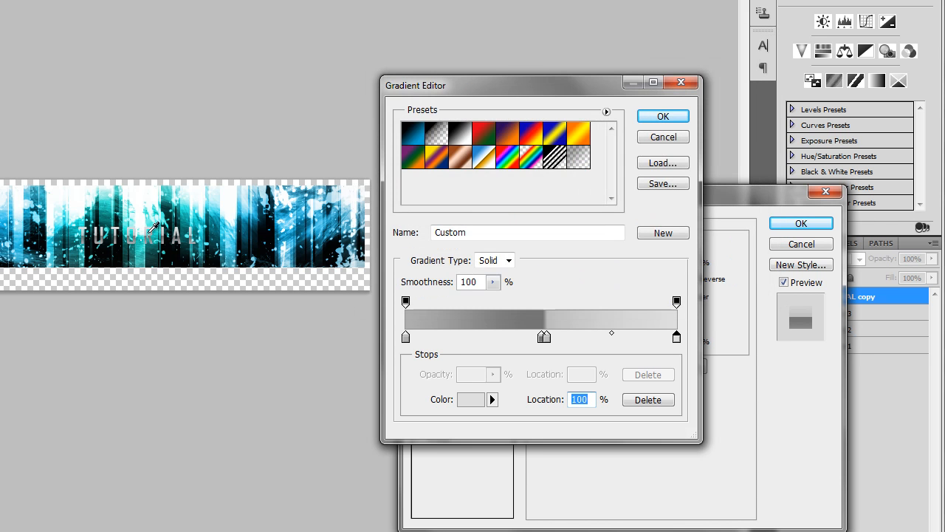
click(665, 120)
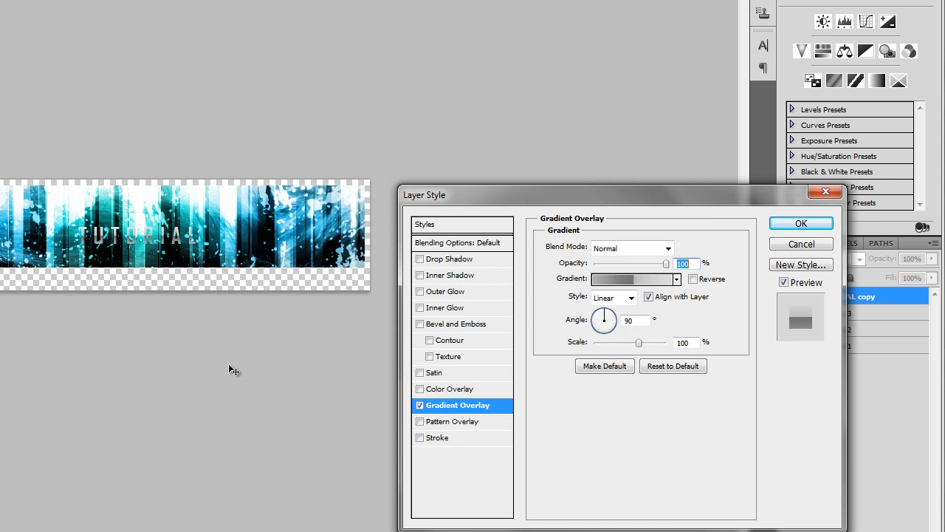
Add a Stroke effect to the TUTORIAL copy layer with a size of 1 px.
click(420, 437)
click(436, 438)
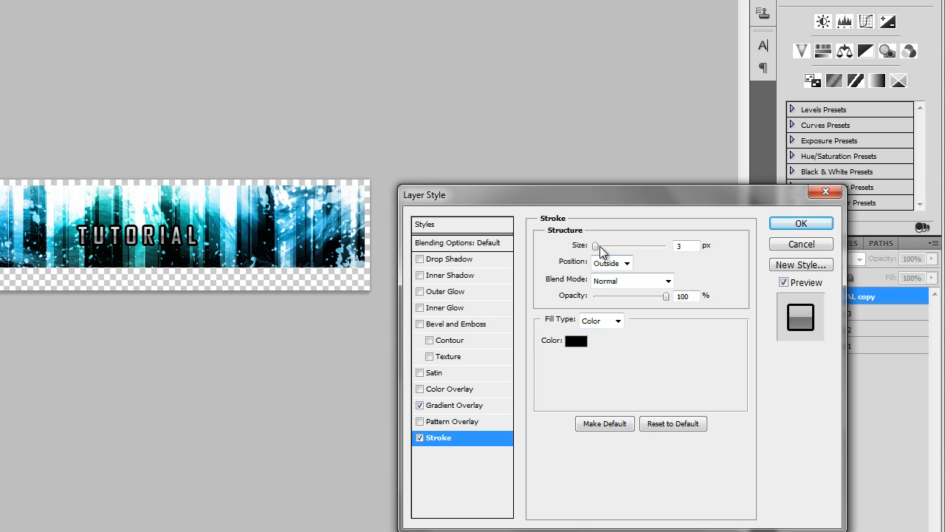
drag(600, 248, 574, 251)
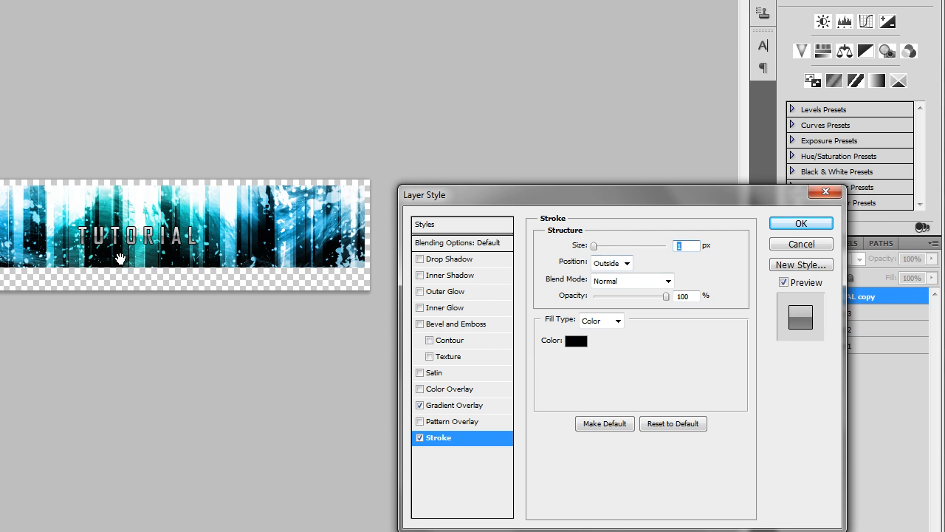
Add a Drop Shadow with a distance of 0 px and a raised spread to the TUTORIAL copy layer and apply the layer style.
click(479, 260)
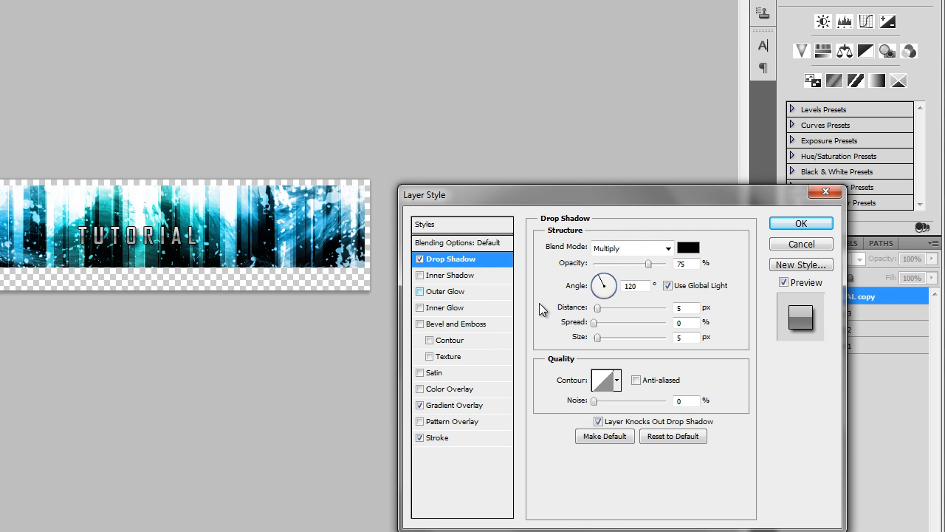
drag(597, 306, 607, 323)
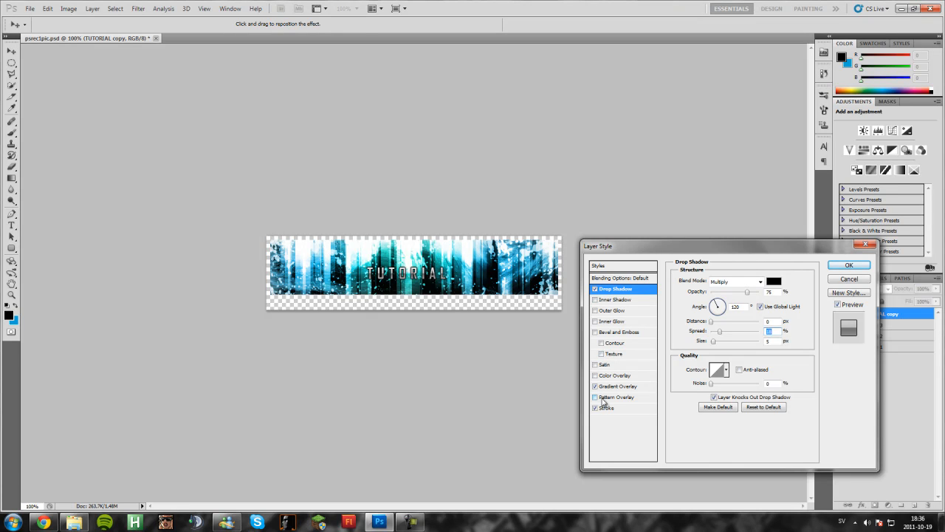
click(849, 266)
Move the TUTORIAL text slightly up and to the right so it sits near the centre of the banner.
mouse_move(405, 278)
mouse_down()
mouse_move(391, 279)
mouse_move(481, 274)
mouse_move(403, 271)
mouse_up()
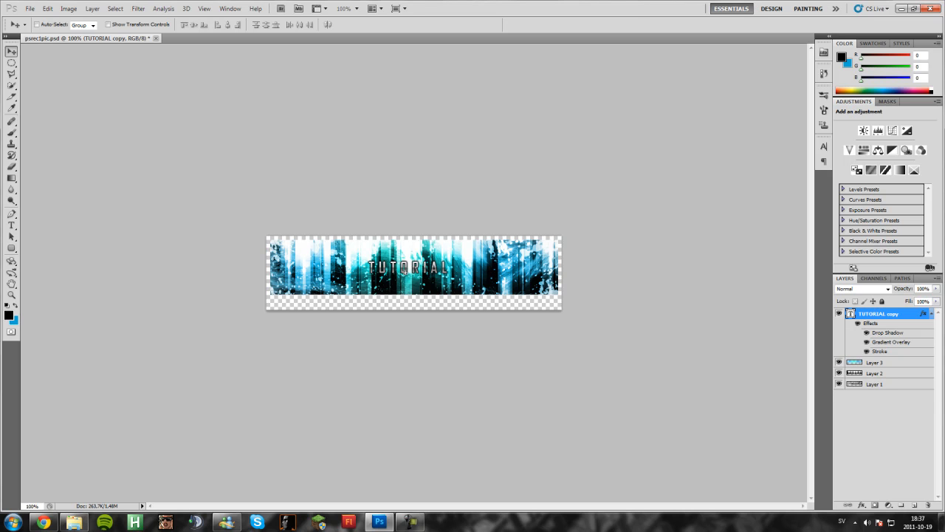
drag(404, 271, 410, 270)
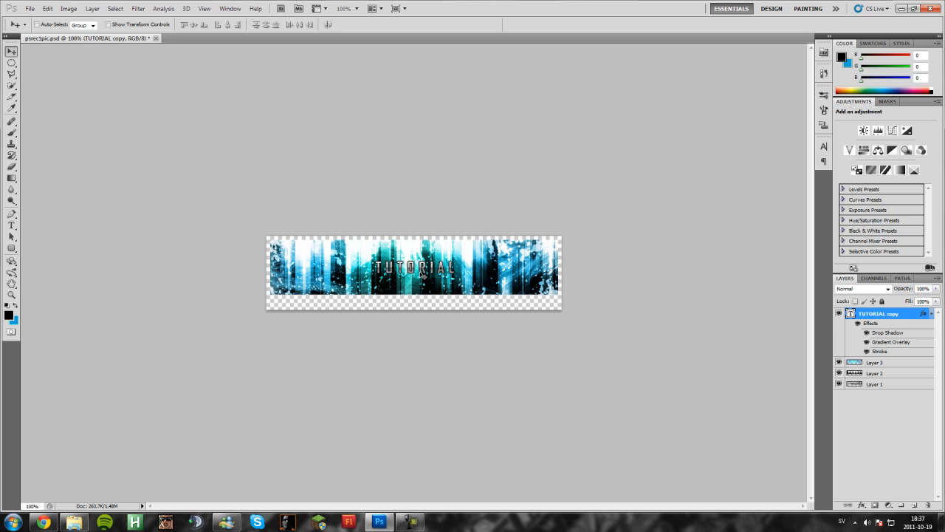
key(ctrl+a)
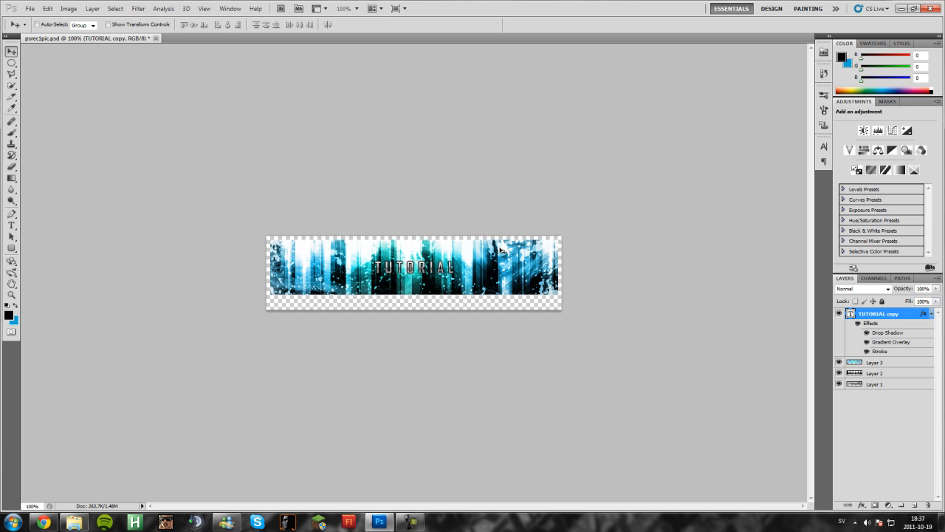
Try the Jellyka Saint-Andrew's Queen font on the TUTORIAL text and undo the font change.
click(11, 229)
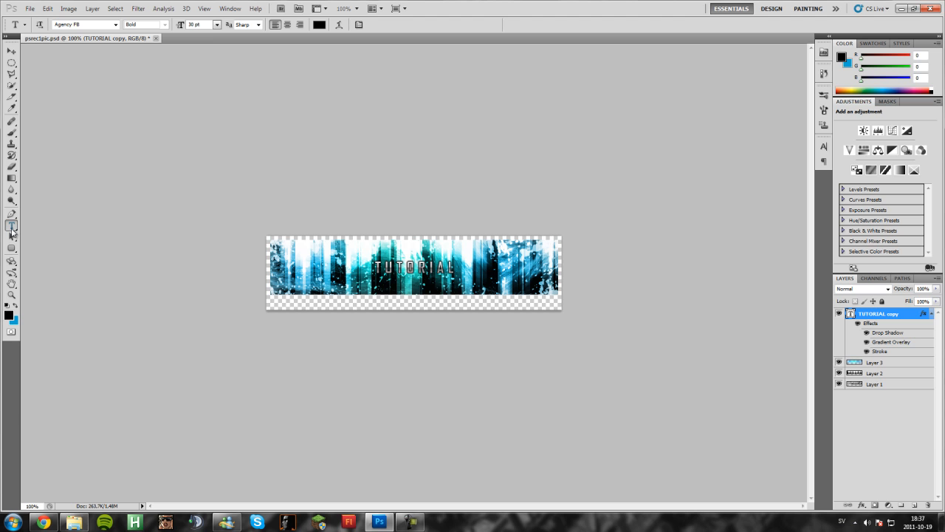
click(115, 25)
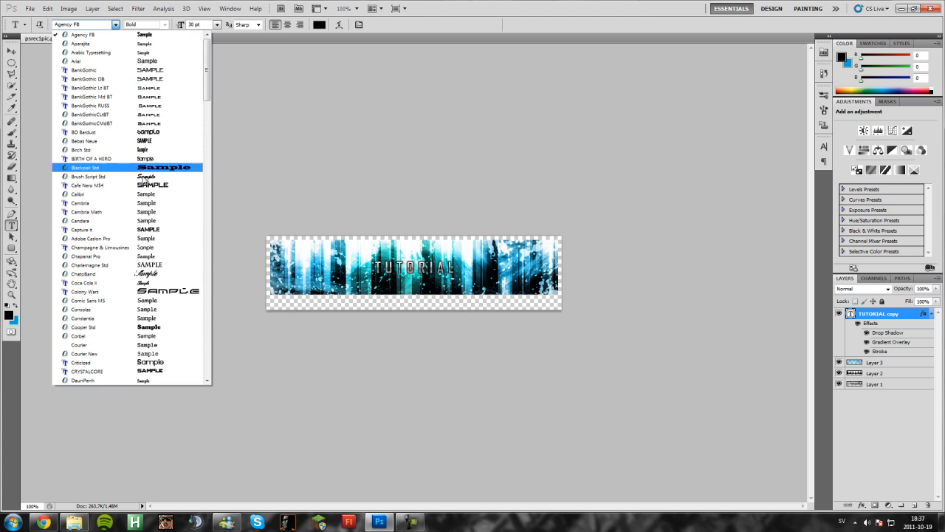
scroll(144, 164, down, 2)
scroll(145, 164, down, 10)
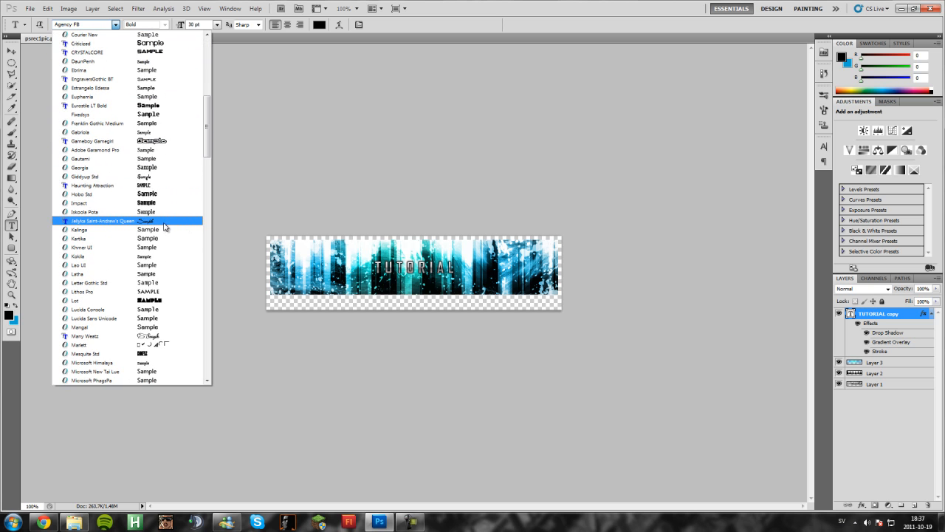
click(133, 221)
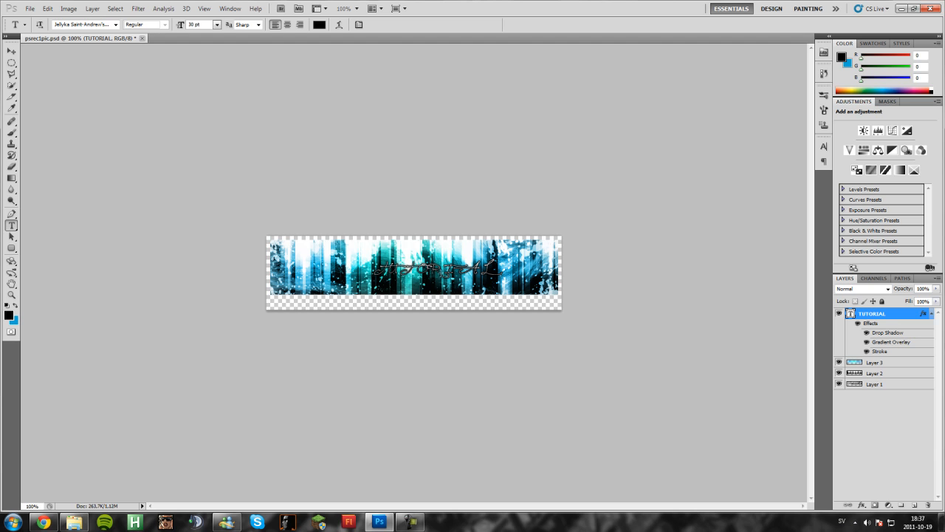
key(ctrl+z)
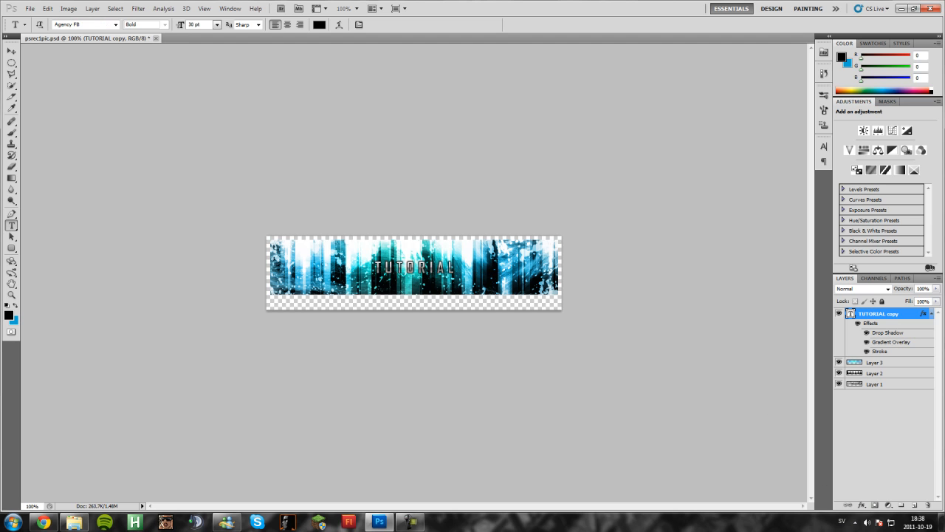
click(914, 505)
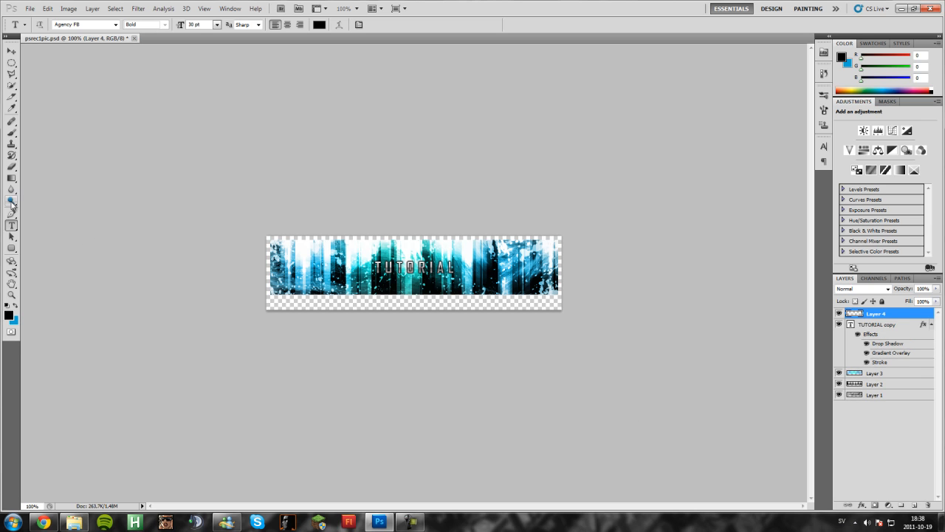
right_click(905, 318)
click(901, 131)
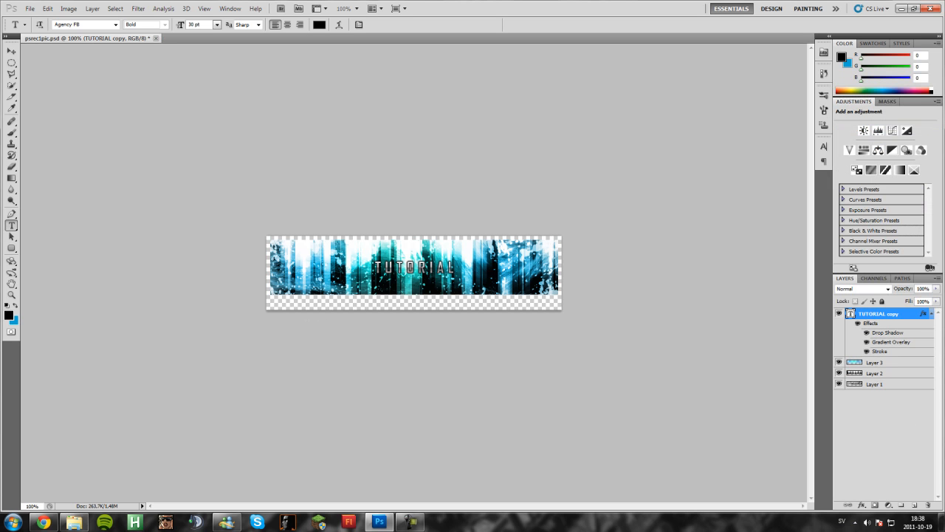
With no layer selected, add the text "D-Double K" in the Jellyka Saint-Andrew's Queen font just below the TUTORIAL title.
click(886, 455)
click(116, 24)
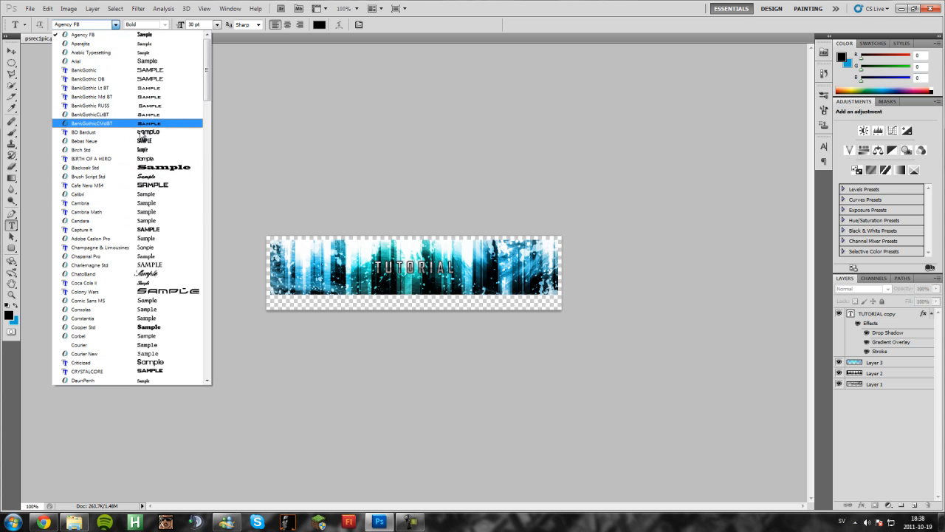
scroll(151, 247, down, 1)
scroll(151, 249, down, 9)
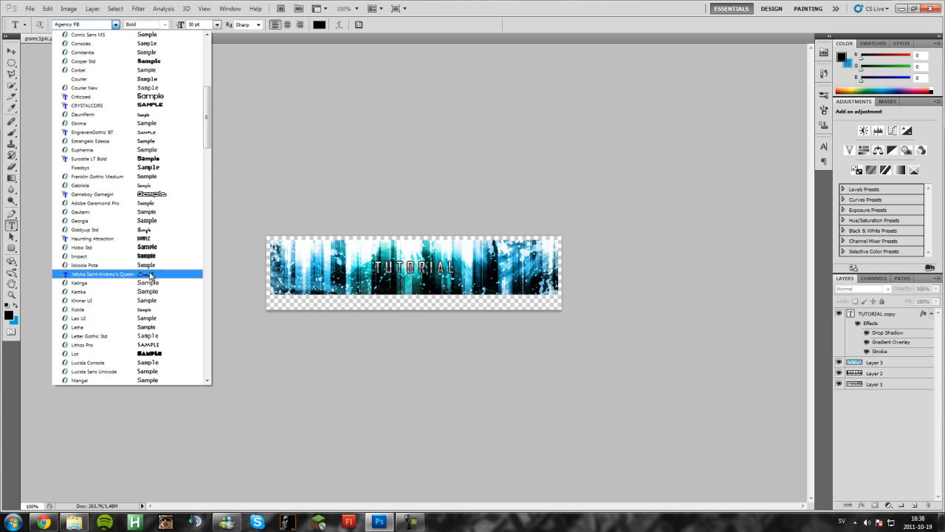
click(120, 274)
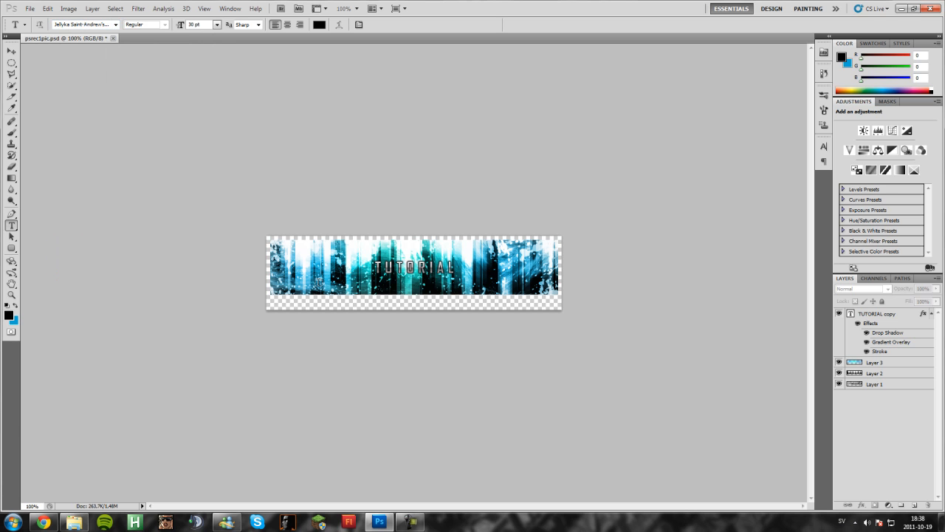
click(454, 367)
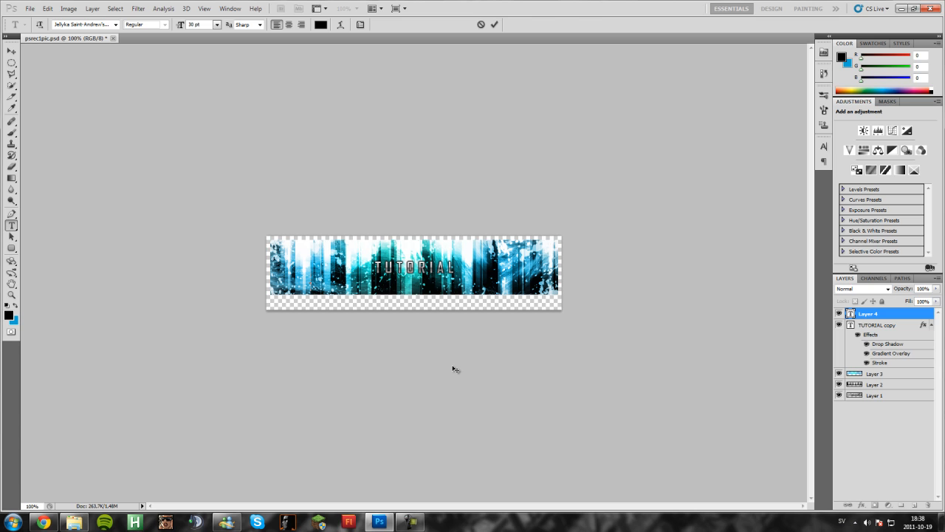
text(Seba)
click(11, 51)
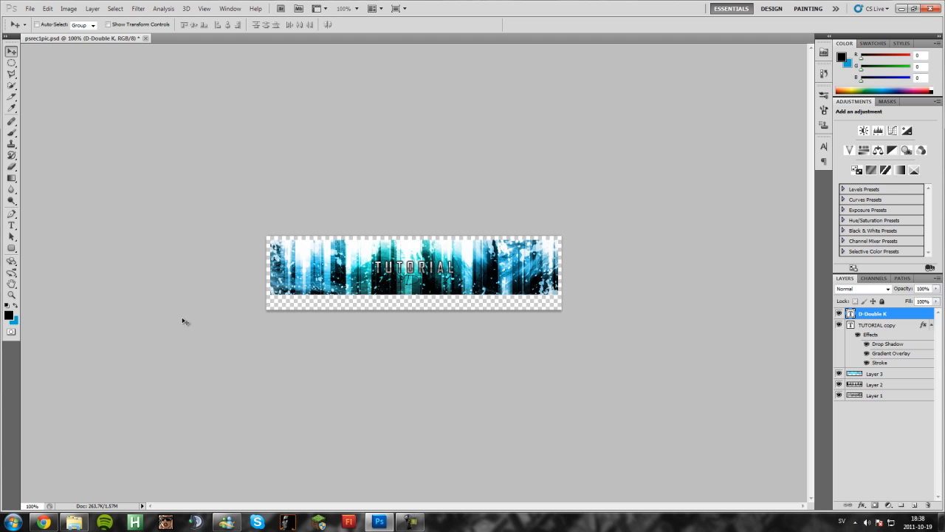
Set the text colour of the D-Double K layer to white ffffff.
click(825, 147)
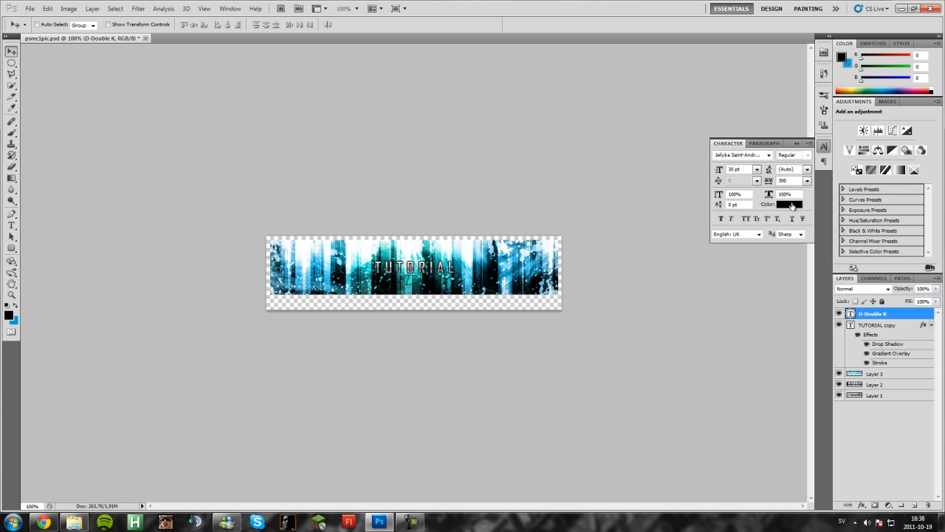
click(789, 204)
drag(650, 214, 560, 149)
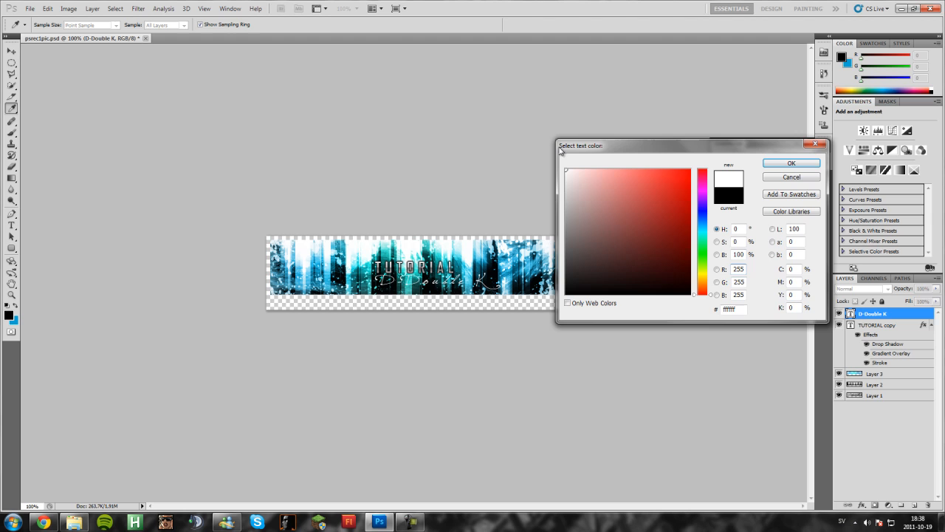
click(789, 163)
click(797, 143)
Set the font size of the D-Double K text to 14 pt.
click(824, 147)
click(756, 169)
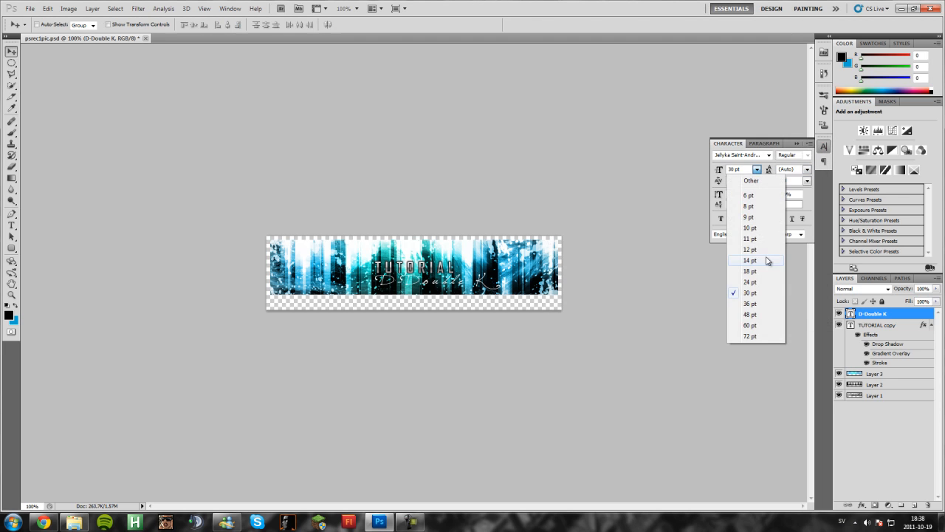
click(753, 271)
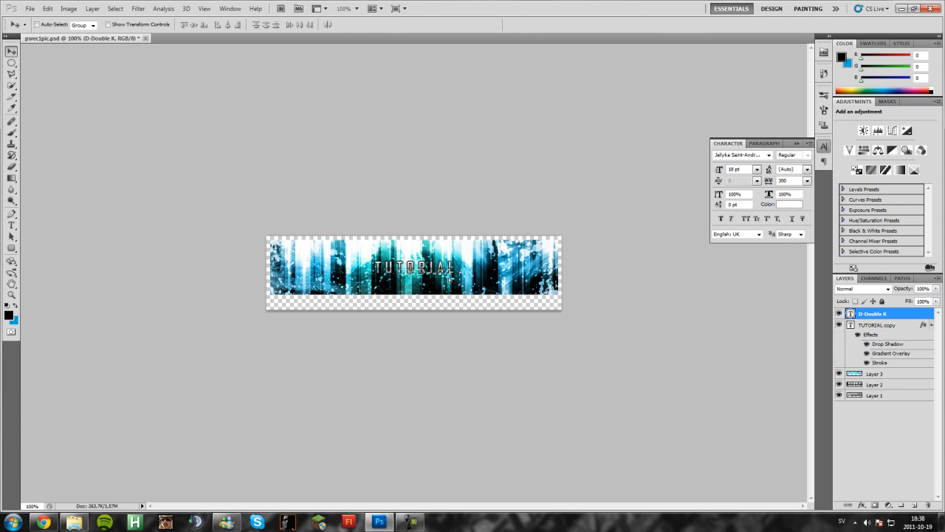
click(757, 169)
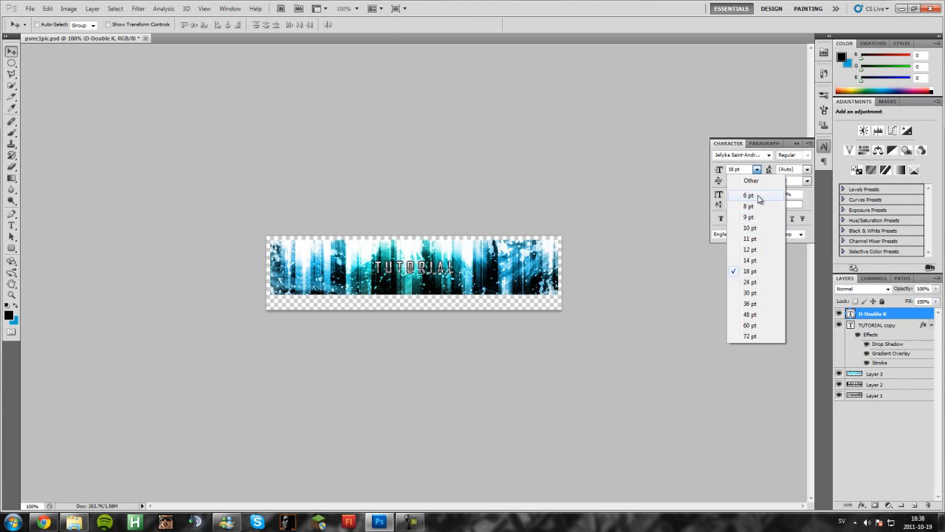
click(743, 258)
Move the D-Double K text under the end of the TUTORIAL title and rotate it to about -10.8 degrees.
mouse_move(453, 272)
mouse_down()
mouse_move(445, 281)
mouse_move(465, 270)
mouse_move(450, 264)
mouse_move(462, 245)
mouse_move(441, 273)
mouse_up()
key(ctrl+t)
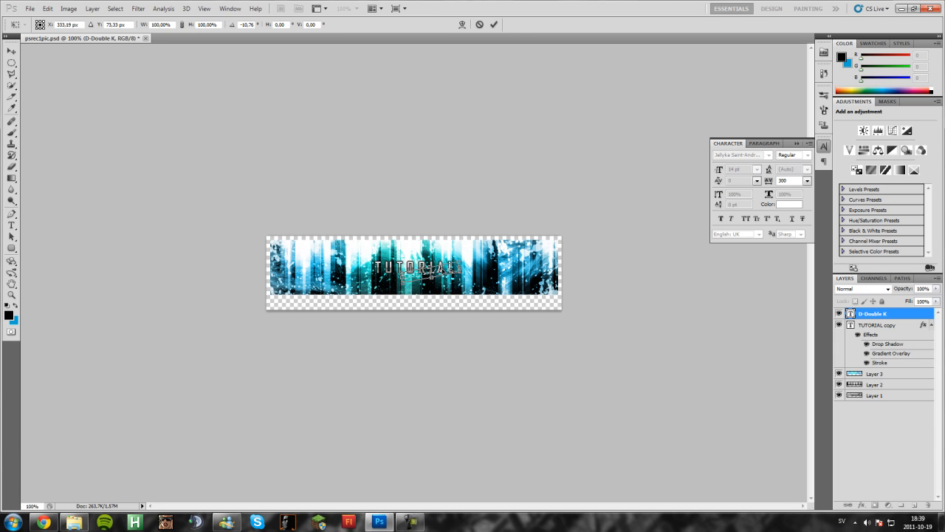
click(494, 25)
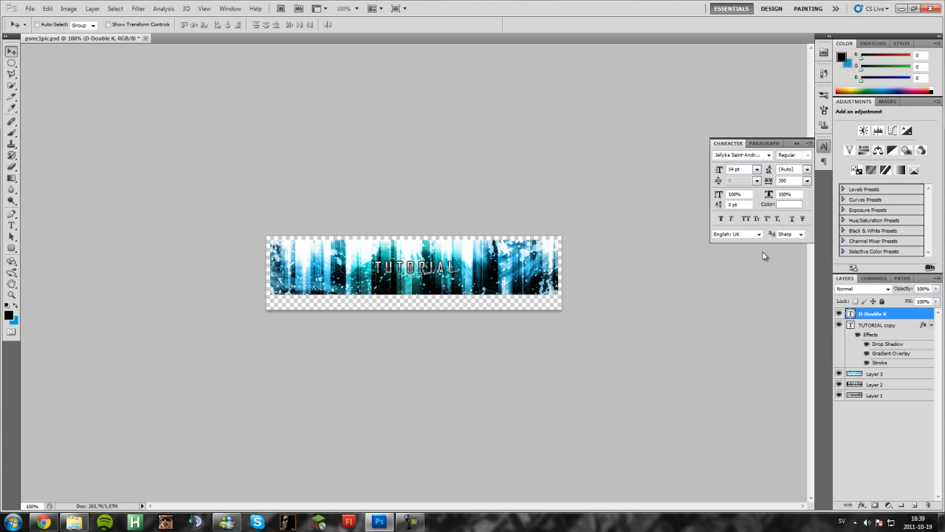
click(797, 143)
key(v)
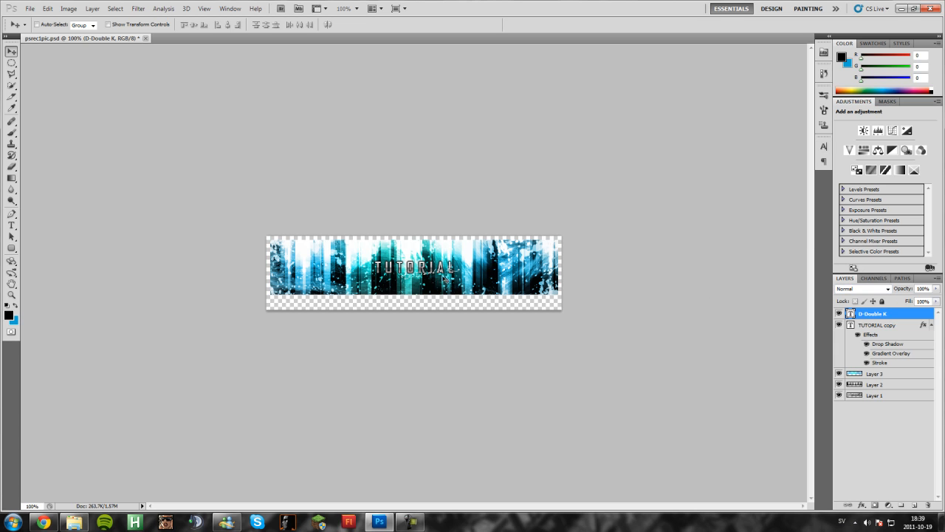
Add a black outside Stroke and a Drop Shadow with adjusted settings to the D-Double K layer.
double_click(905, 318)
click(606, 409)
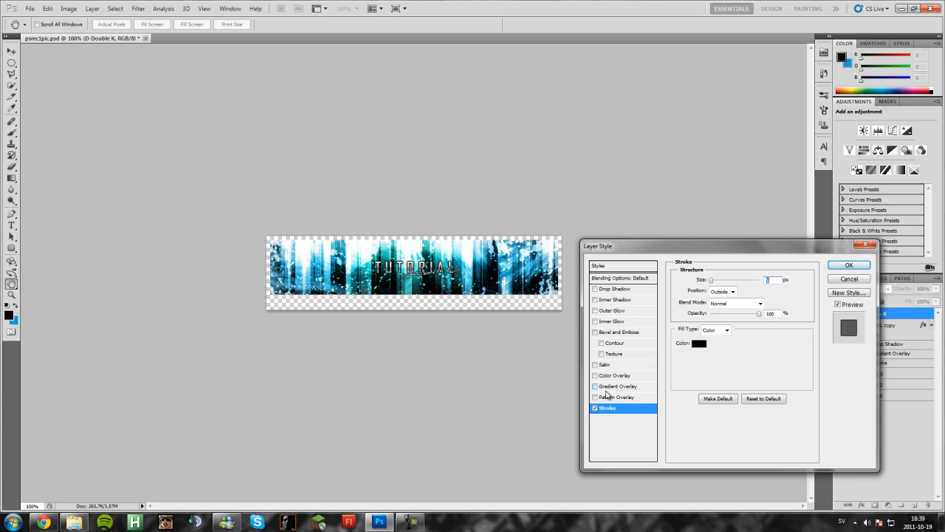
click(615, 289)
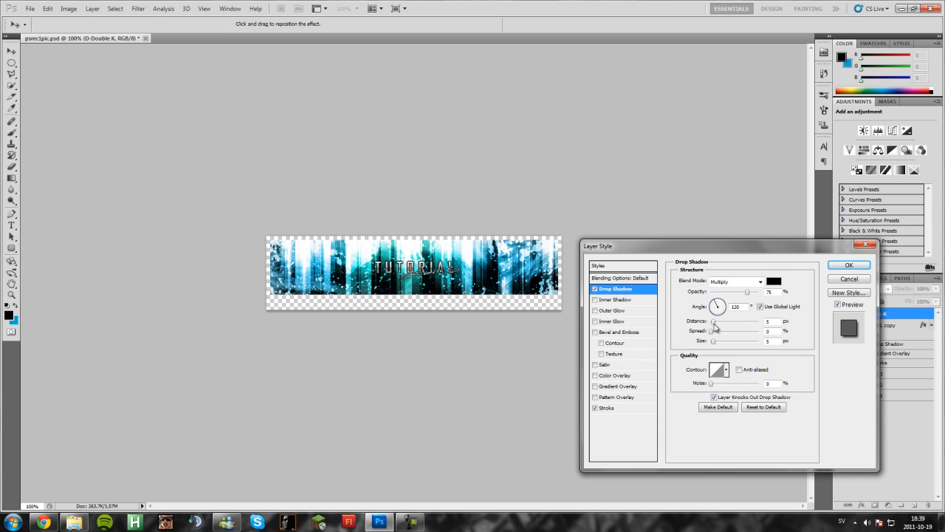
drag(714, 326, 713, 328)
mouse_move(714, 335)
mouse_down()
mouse_move(723, 336)
mouse_move(713, 337)
mouse_move(715, 346)
mouse_up()
Add a Color Overlay in turquoise 00ffd2 to the D-Double K layer and apply the layer style.
click(595, 375)
click(625, 378)
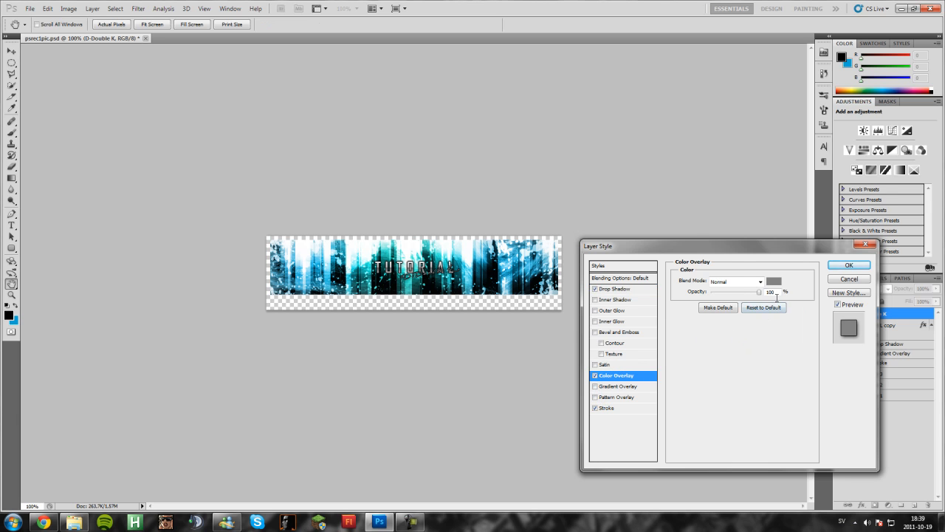
click(773, 283)
drag(708, 252, 692, 167)
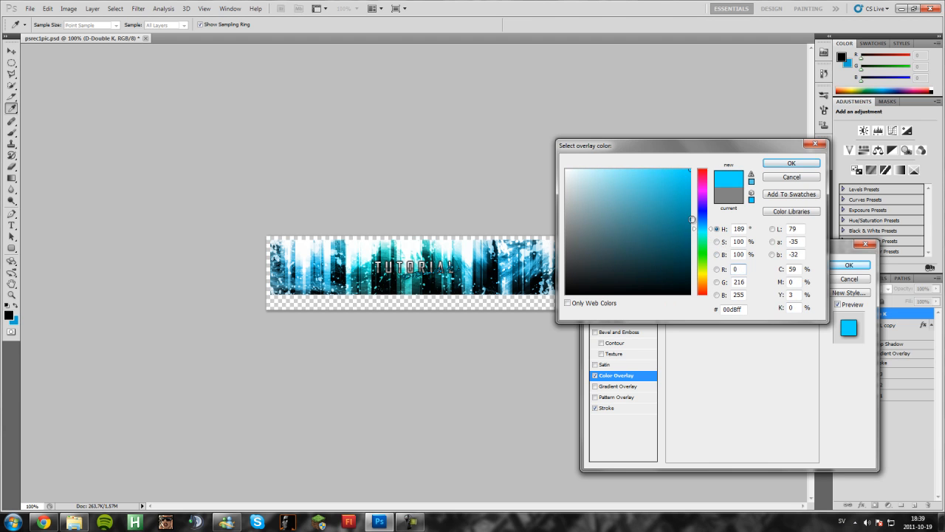
drag(702, 217, 704, 239)
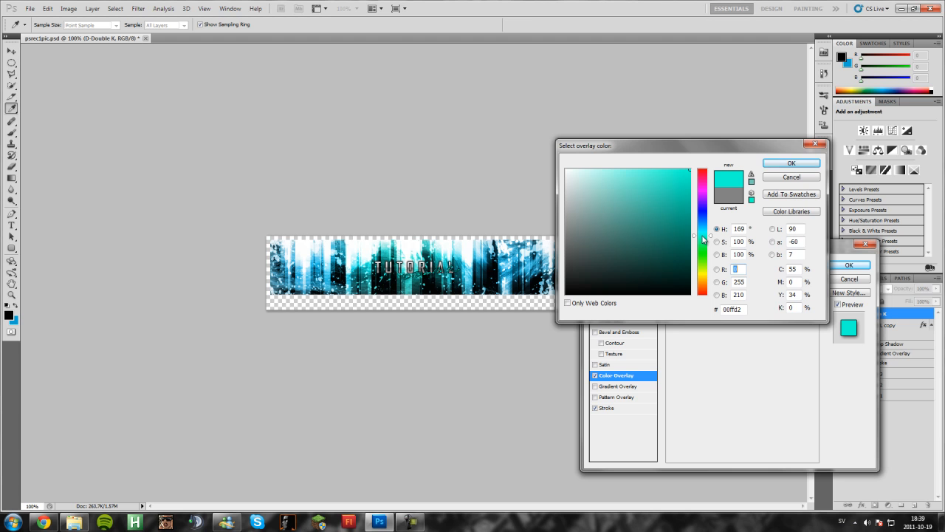
click(802, 163)
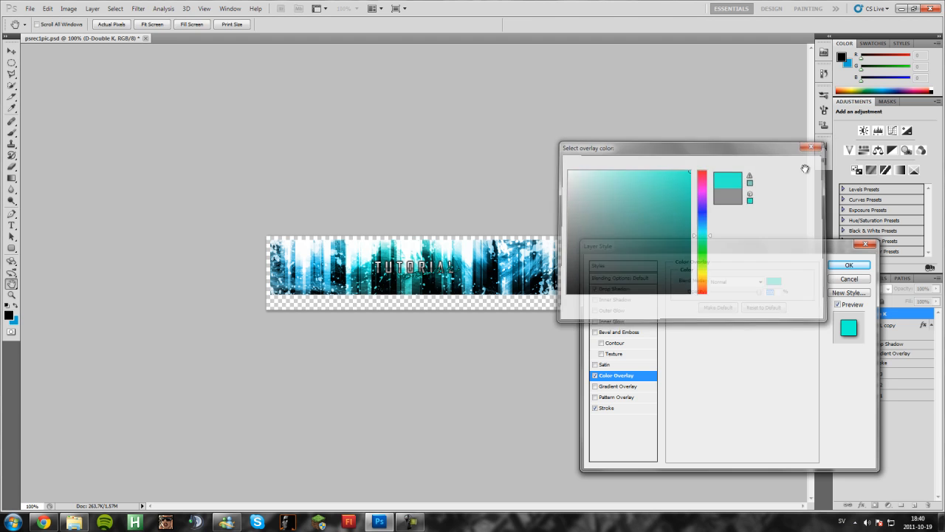
click(849, 264)
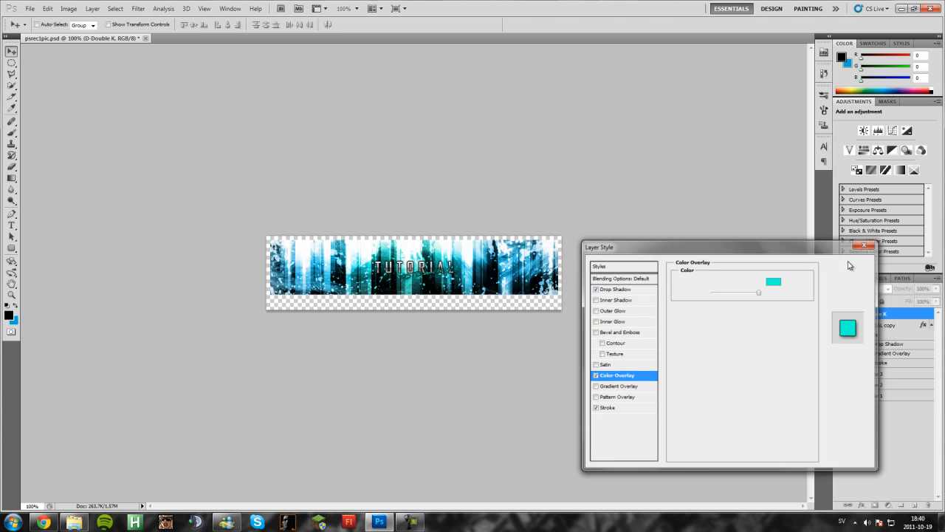